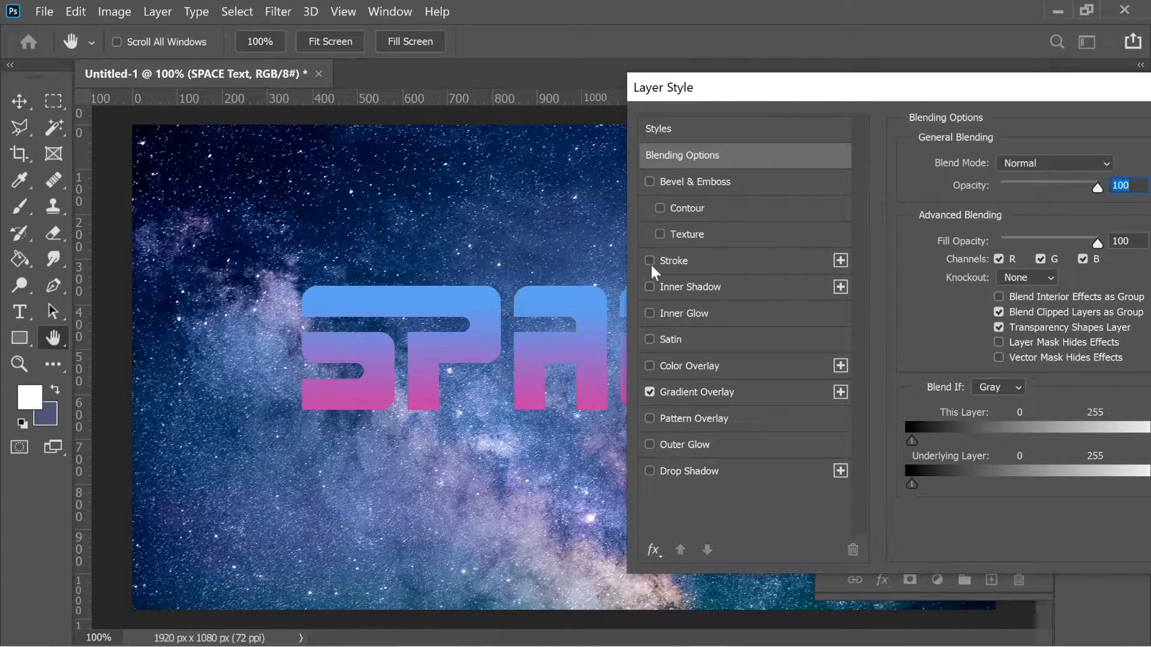
Turn the SPACE text's Gradient Overlay effect off and back on to compare its appearance
left_click(649, 392)
left_click_drag(738, 82, 716, 81)
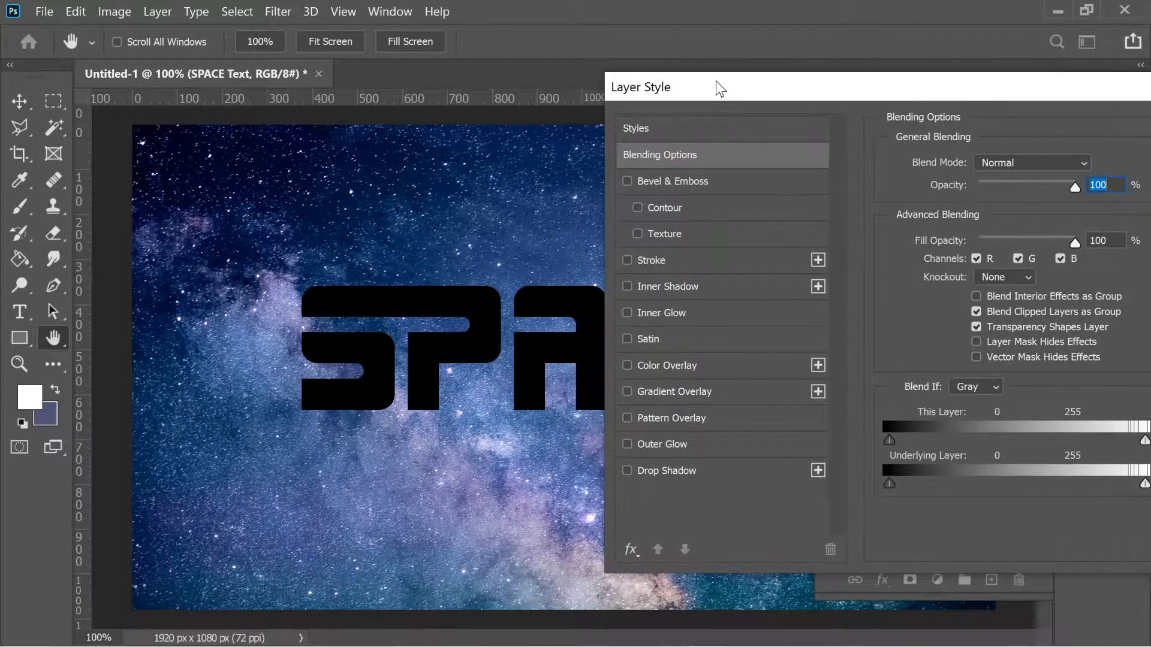
left_click(644, 392)
left_click_drag(785, 89, 747, 99)
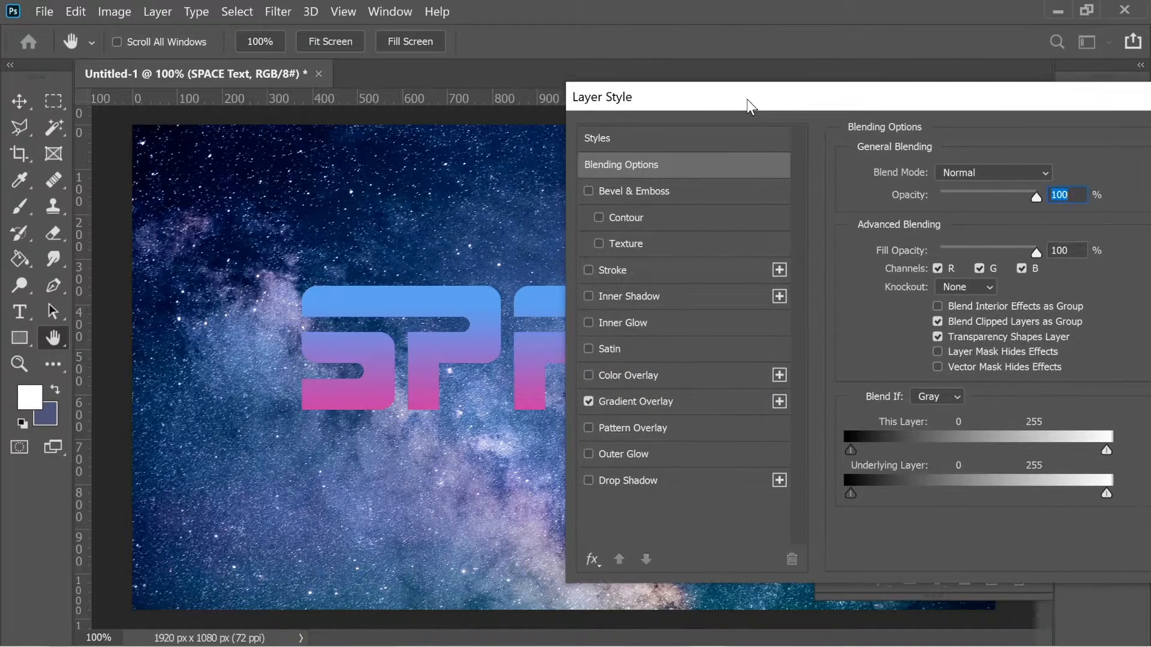
Inspect the Gradient Overlay settings and the colours of the gradient's two end stops, leaving the gradient as it is
left_click(676, 405)
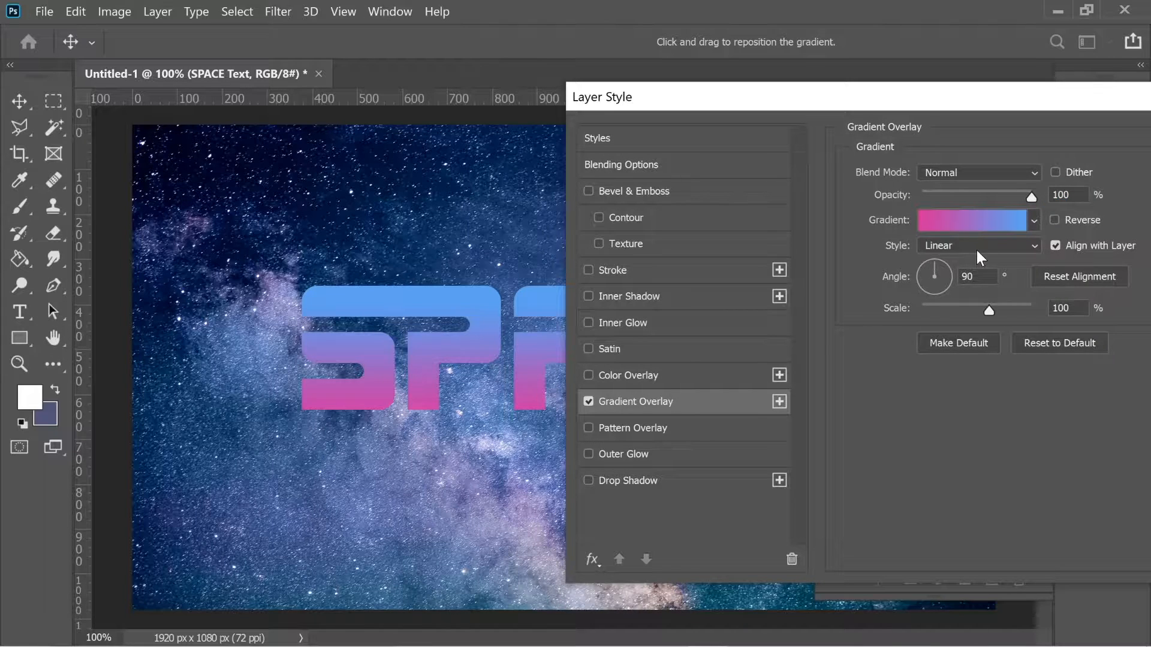
left_click(954, 220)
double_click(636, 460)
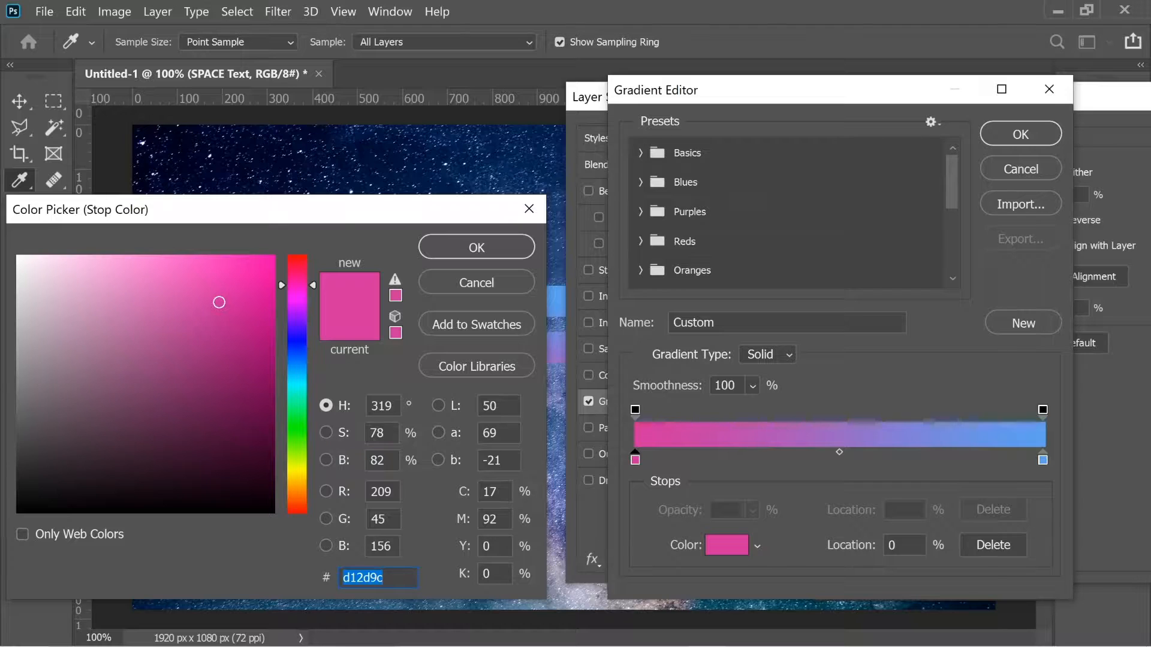
left_click(515, 243)
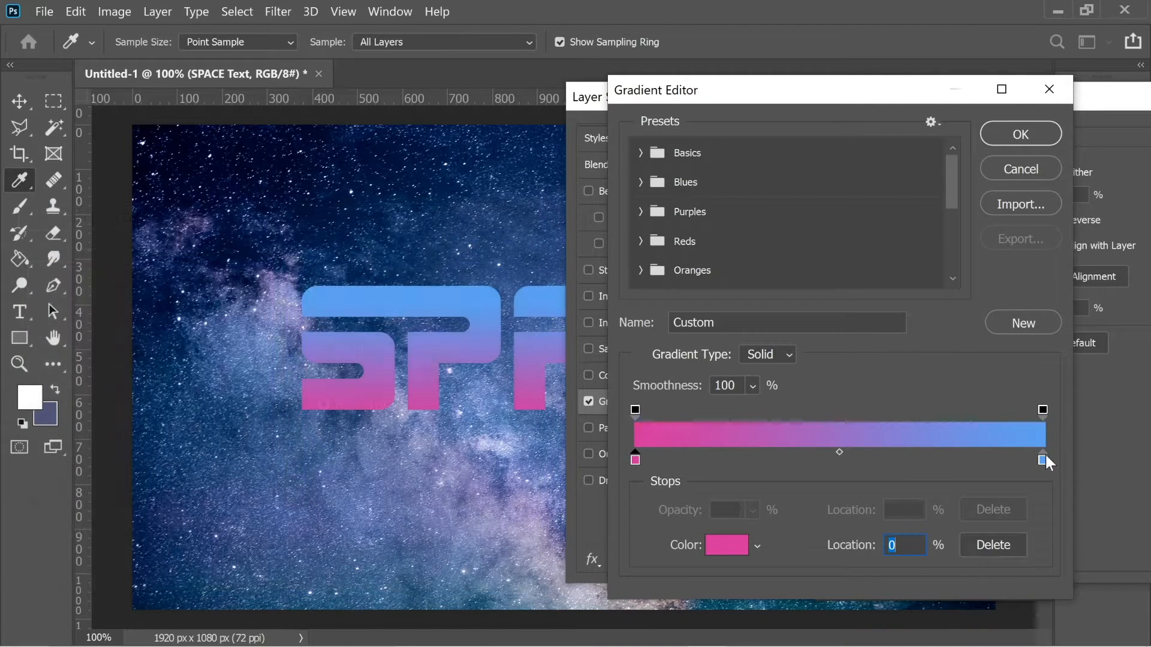
double_click(1043, 460)
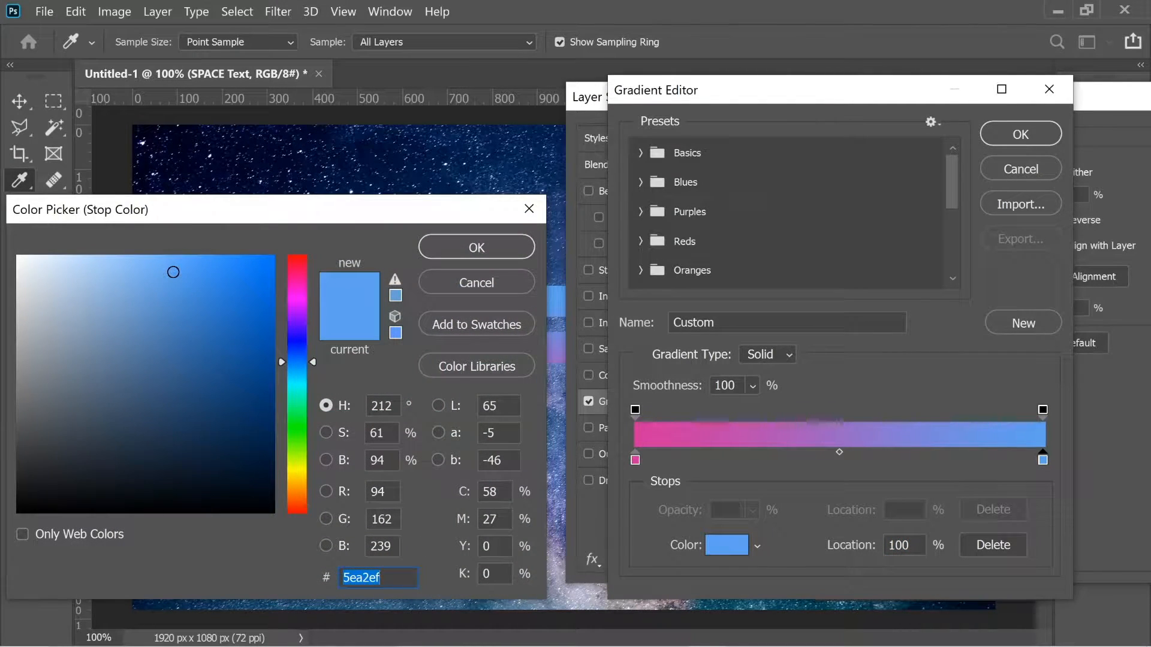
left_click(477, 248)
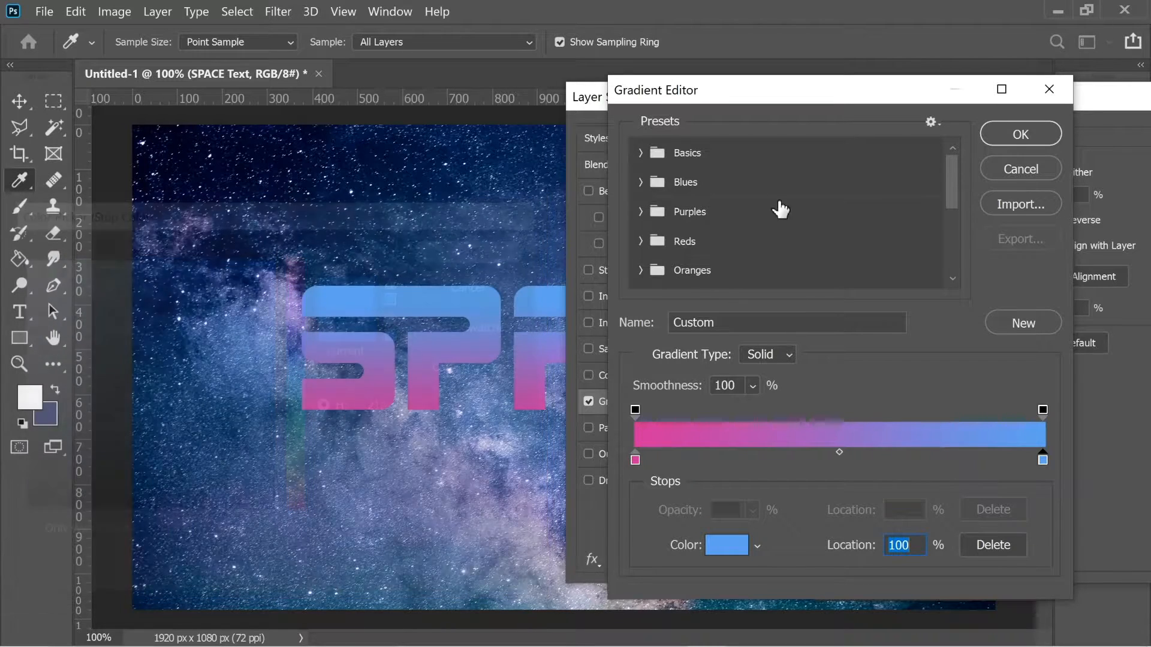
left_click(996, 135)
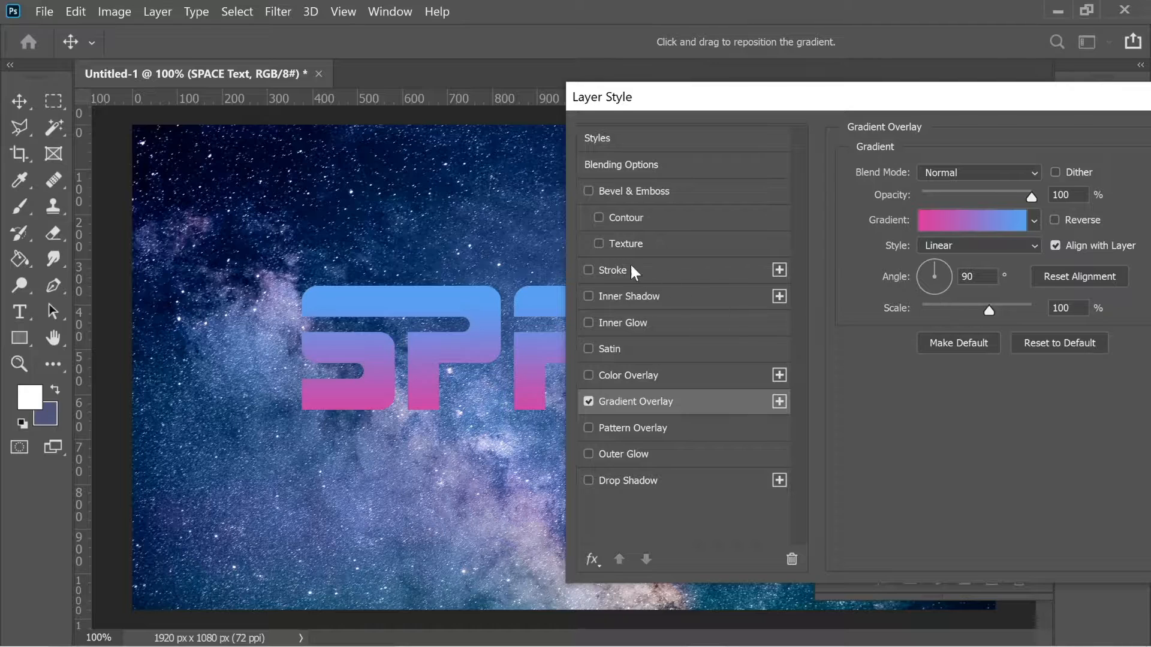
Add a Bevel & Emboss effect to the SPACE text: Inner Bevel, Smooth, depth 365%, direction Down, size 8 px
left_click(606, 193)
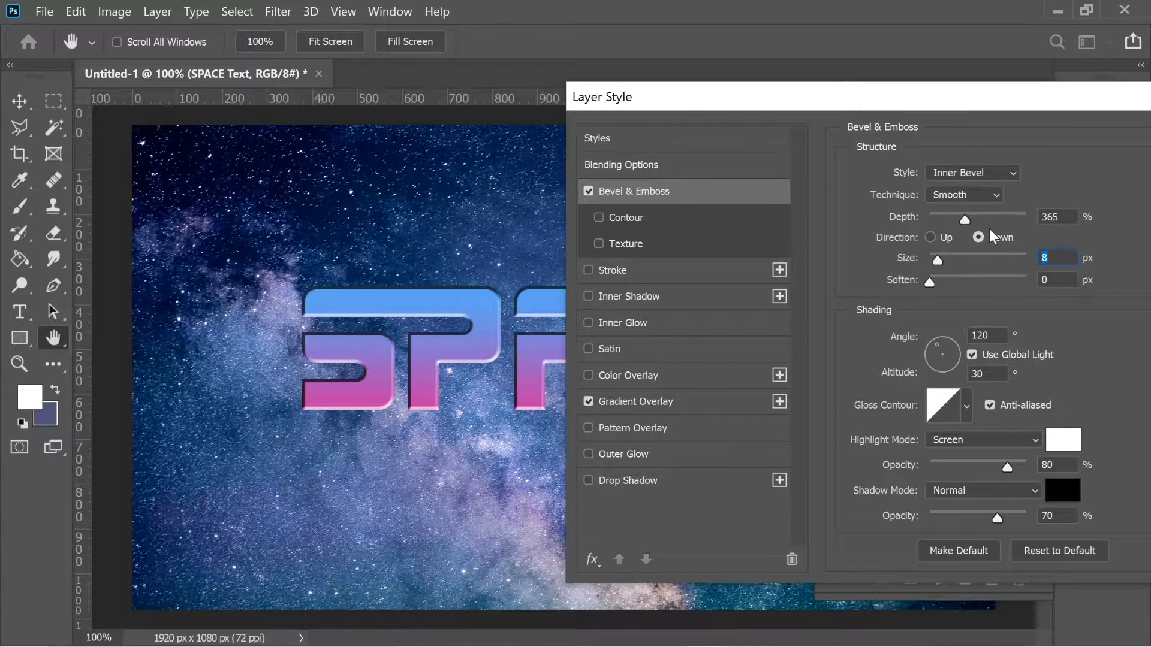
mouse_move(937, 259)
left_mouse_down()
mouse_move(954, 257)
mouse_move(939, 260)
left_mouse_up()
left_click_drag(920, 103, 809, 102)
left_click(1125, 144)
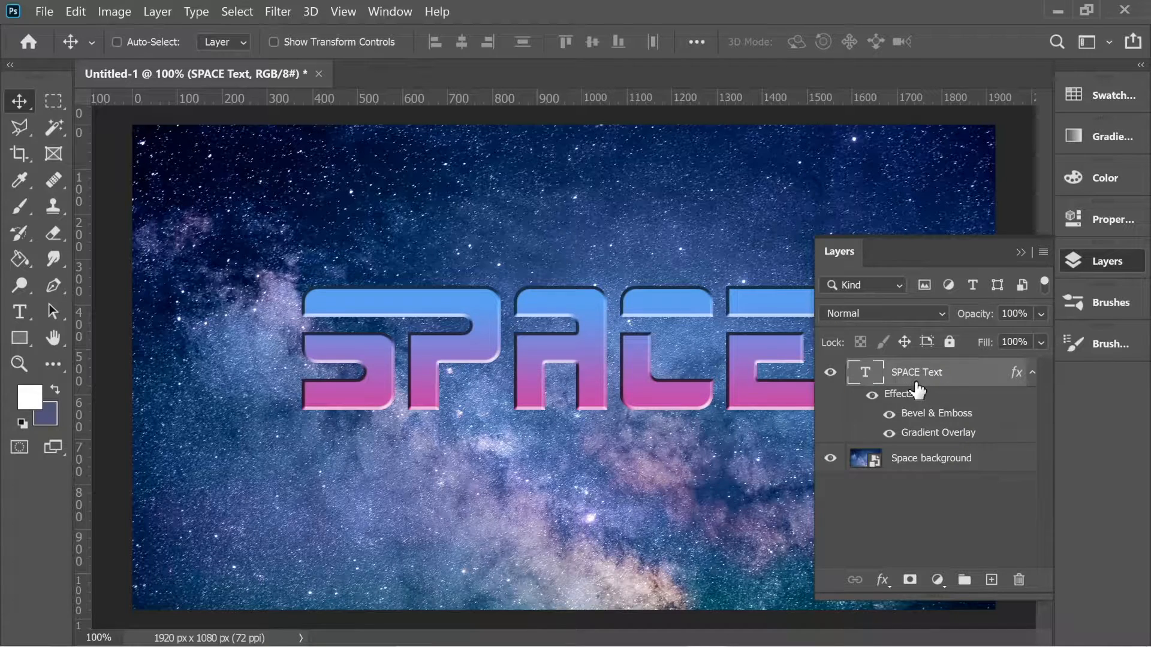
Duplicate the SPACE Text layer three times
key("ctrl+j")
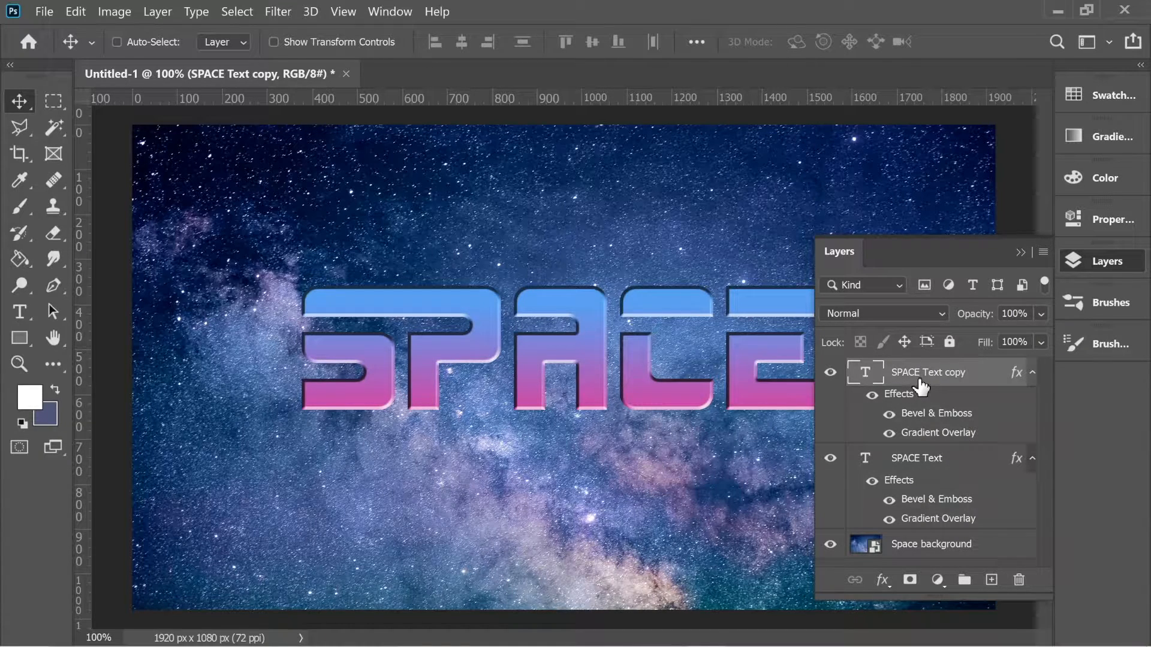
key("ctrl+j")
key("ctrl+j")
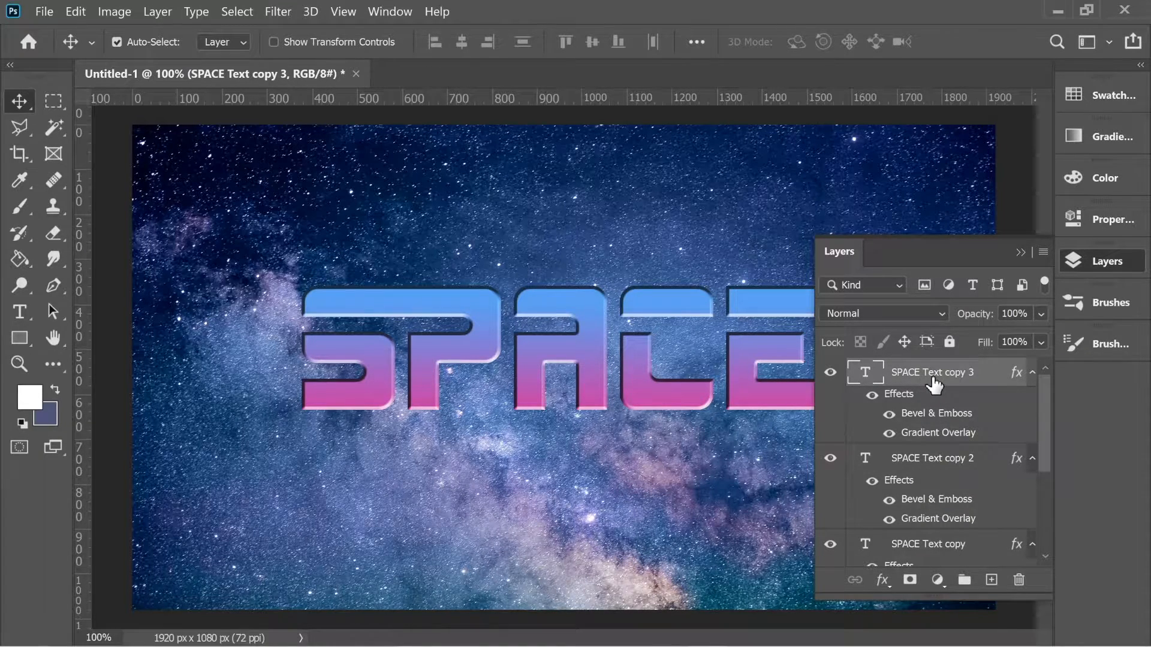
Rasterize the type of the three SPACE Text copies and merge them into one layer
left_click(957, 547, "shift")
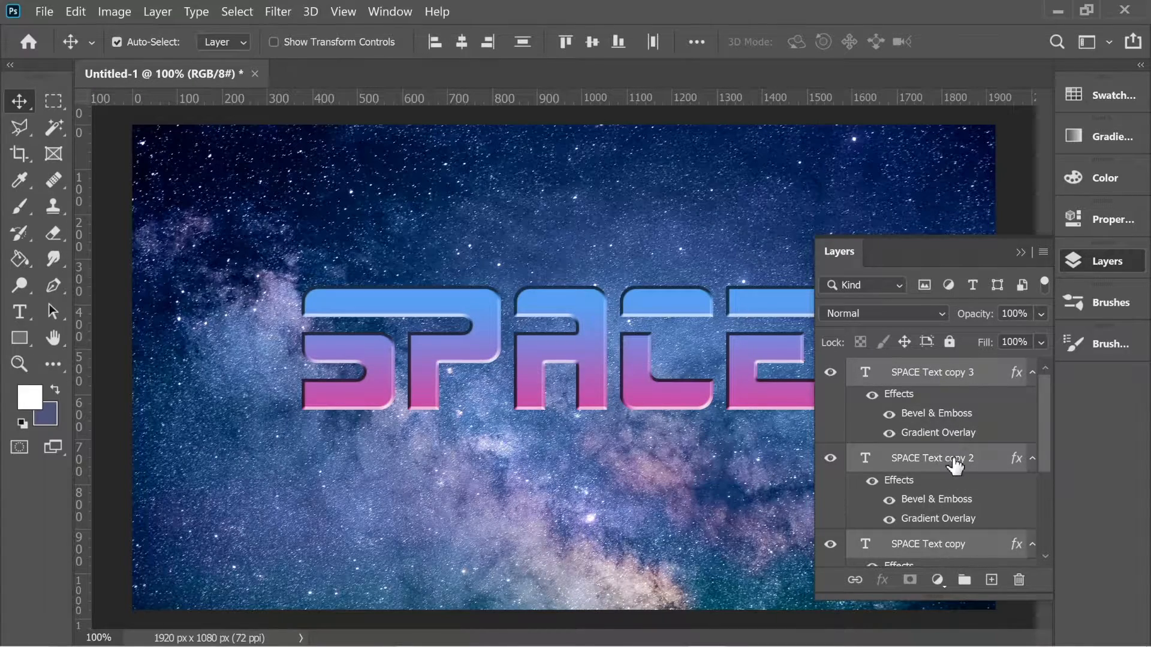
right_click(954, 465)
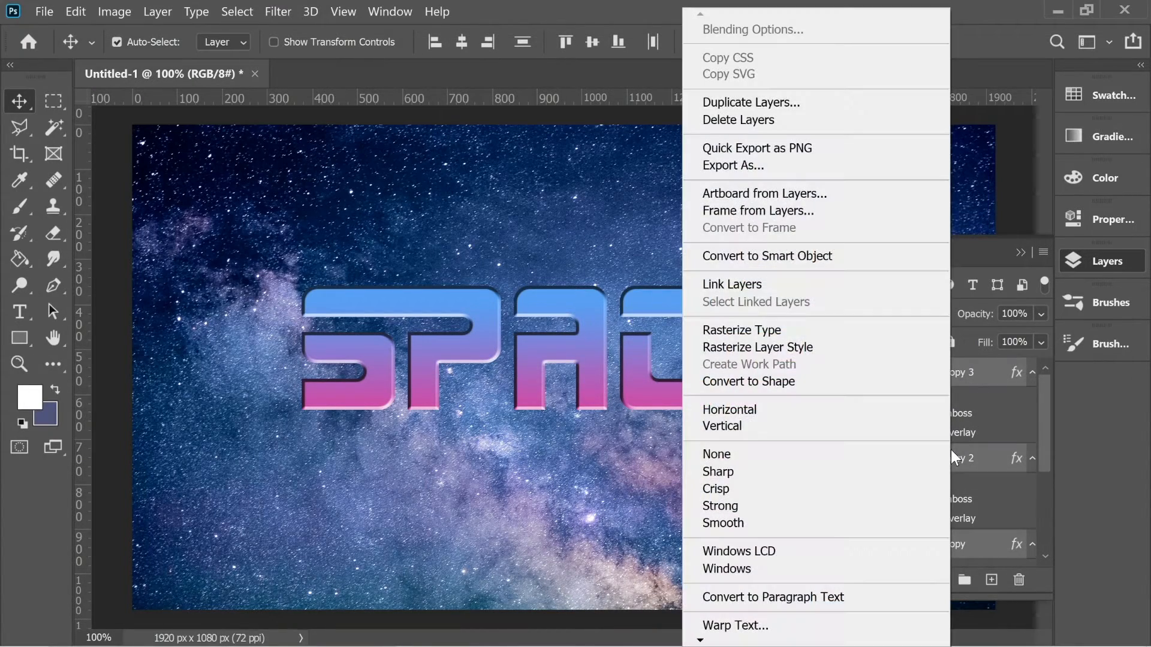
left_click(796, 331)
right_click(959, 373)
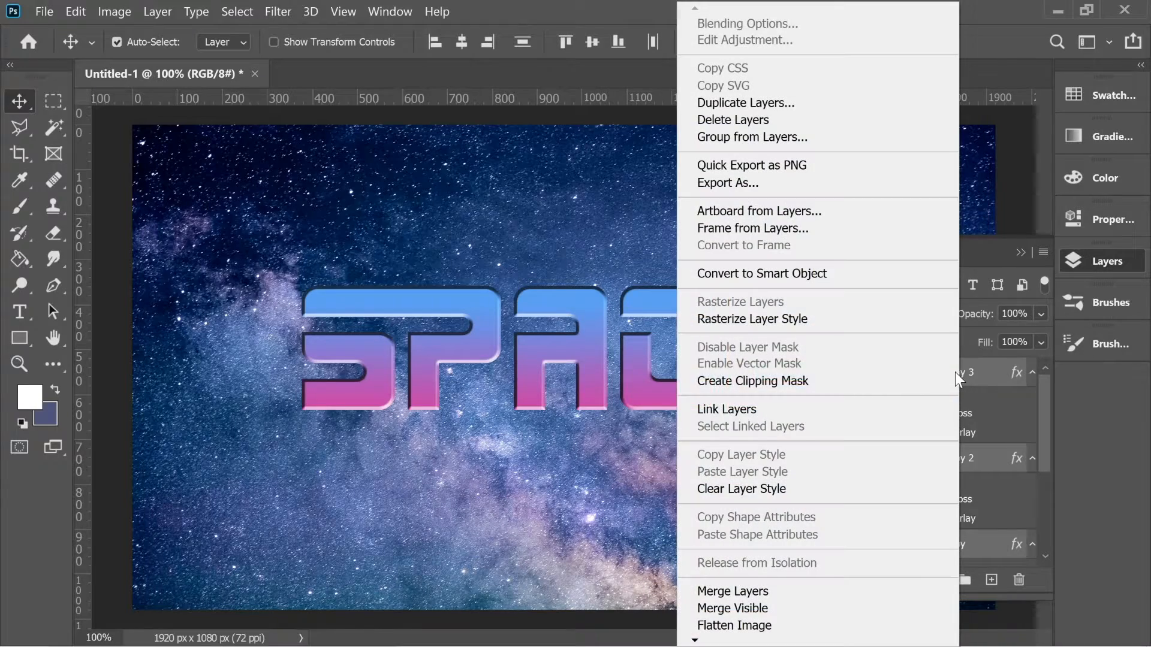
left_click(776, 588)
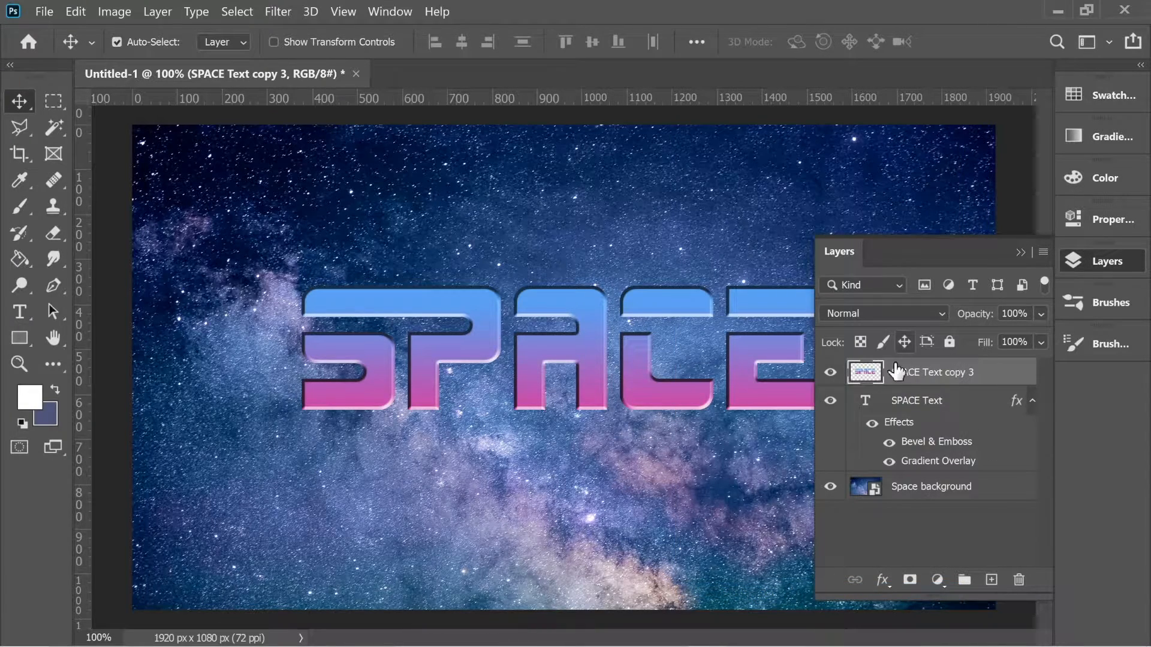
Apply a Radial Blur to the merged text layer with amount 100, Zoom method and Best quality
left_click(279, 12)
mouse_move(328, 211)
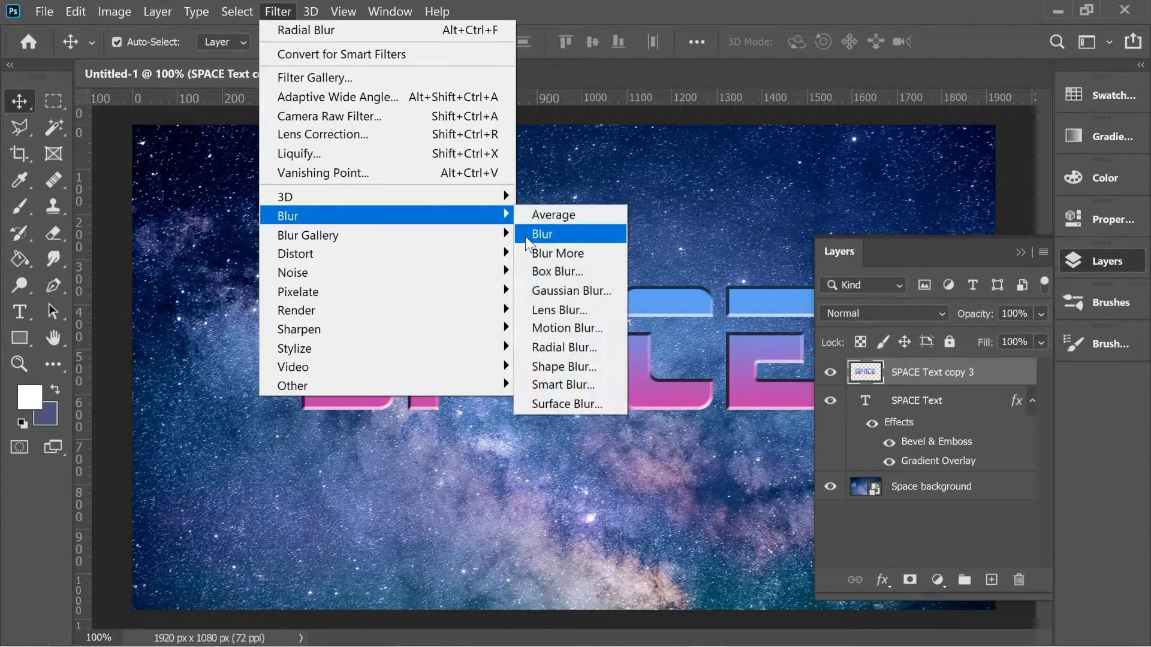
left_click(575, 348)
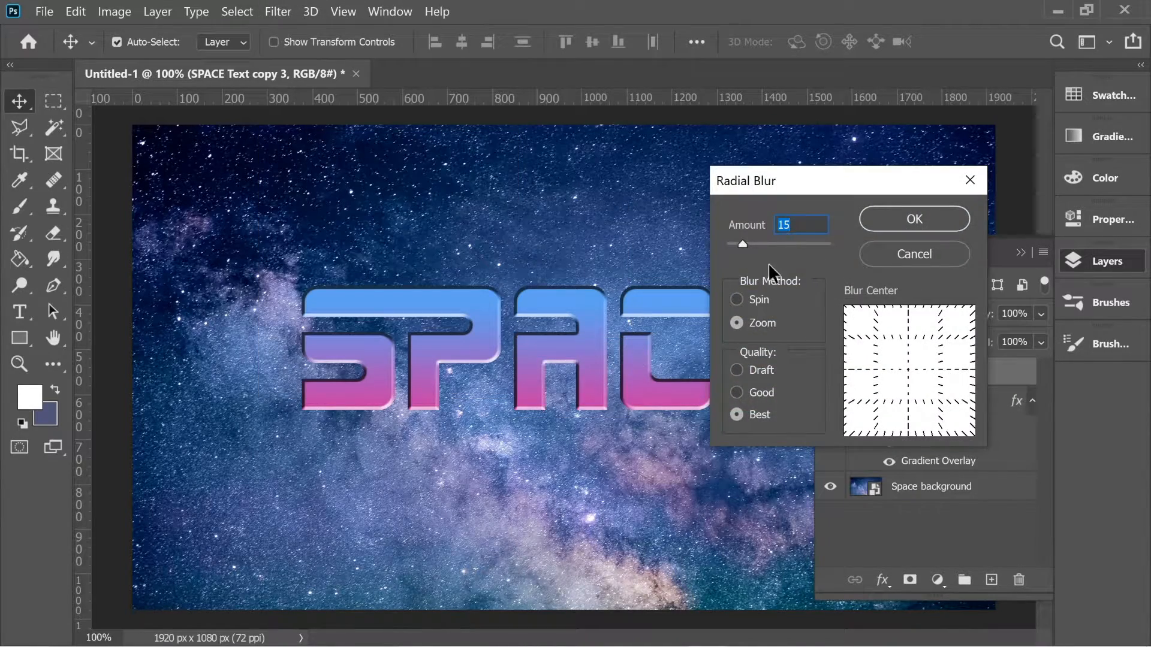
left_click_drag(765, 242, 860, 264)
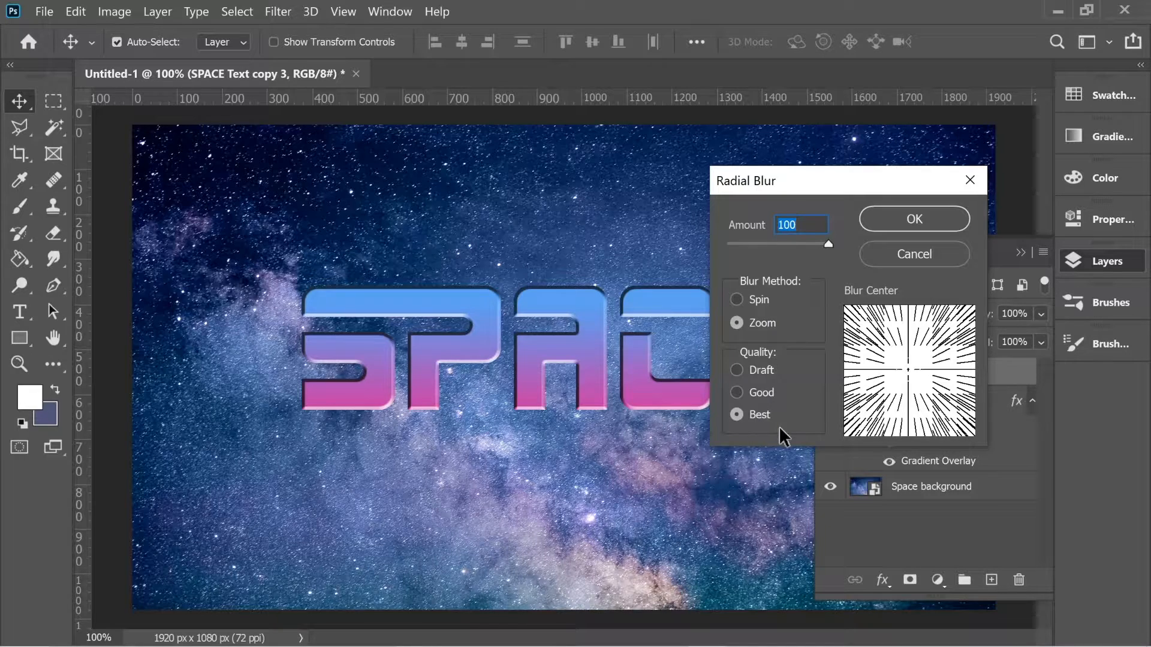
left_click(911, 220)
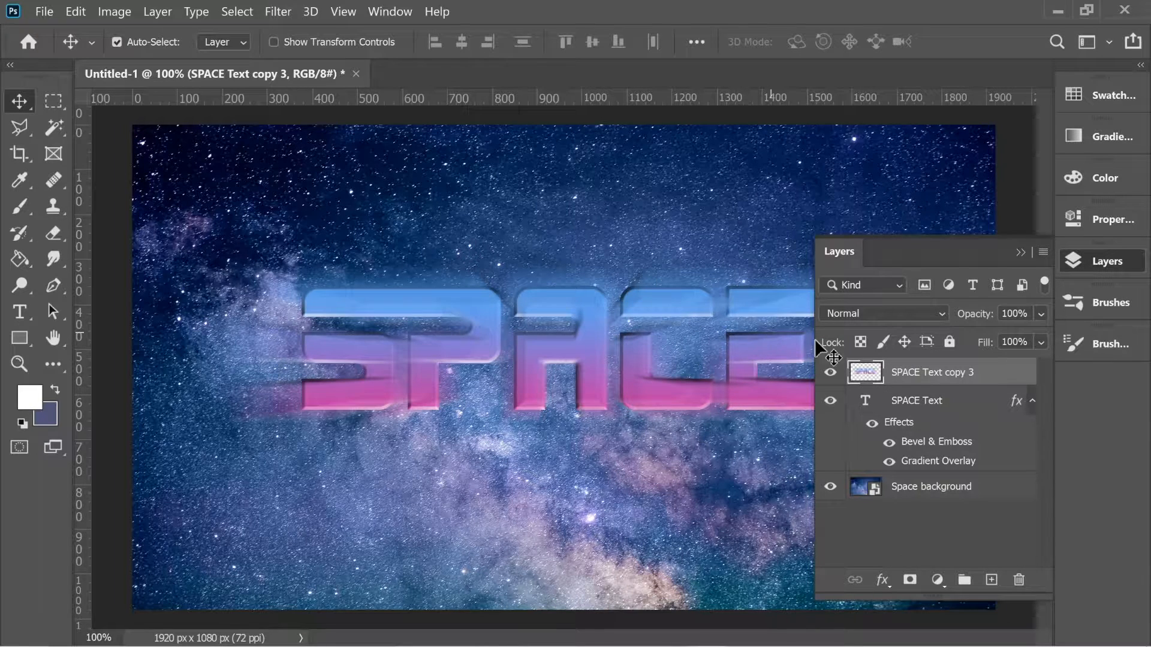
Add a Levels adjustment above the Space background layer with input black point 37 and output white level 67
left_click(943, 504)
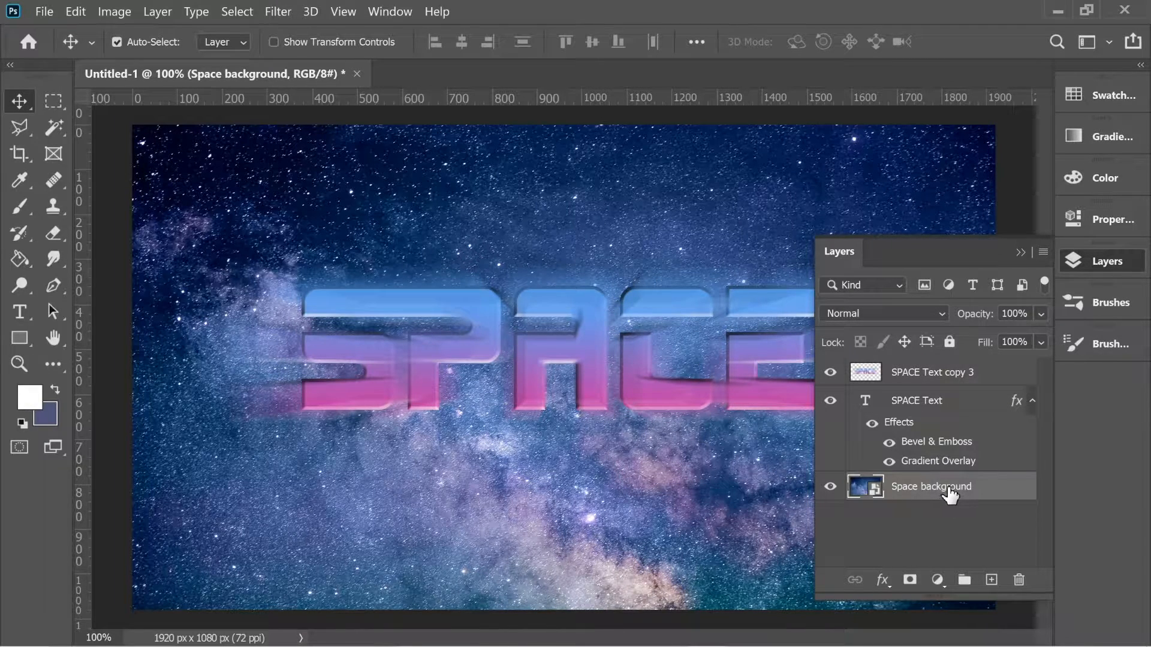
left_click(938, 579)
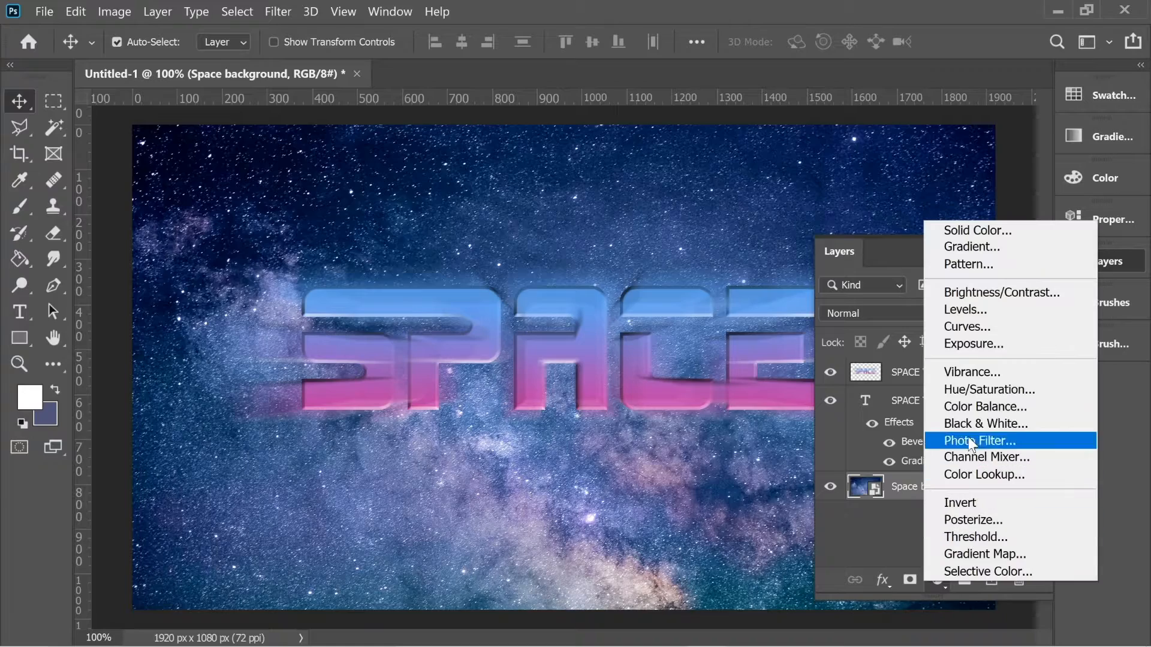
left_click(972, 312)
left_click_drag(848, 426, 874, 427)
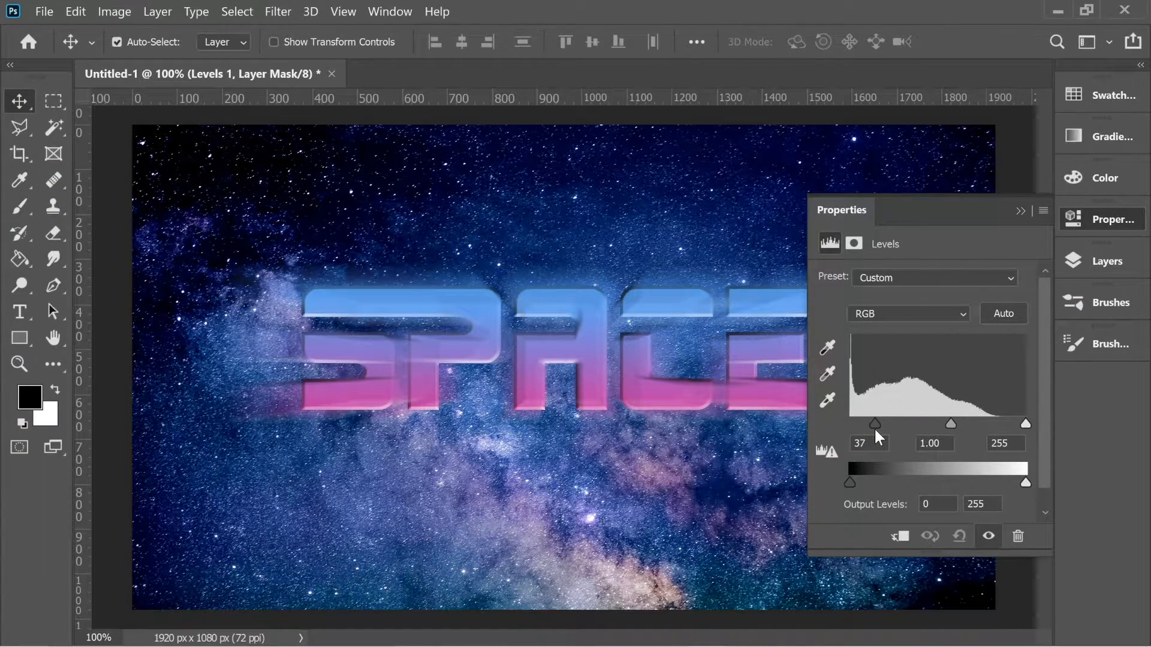
left_click_drag(1025, 483, 897, 485)
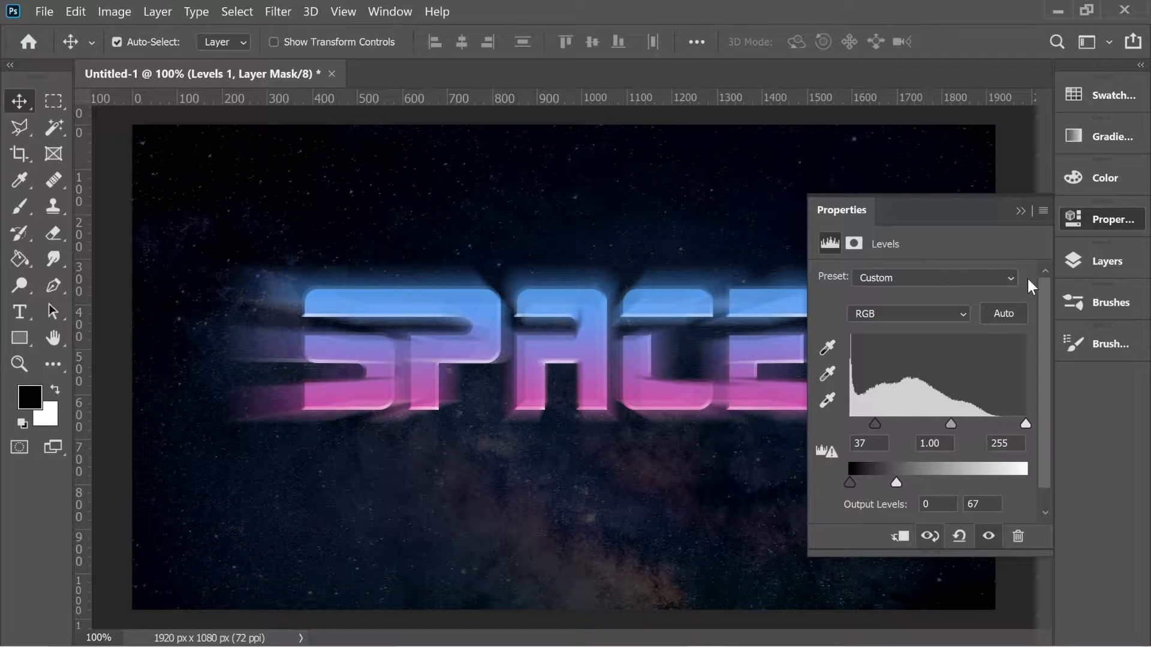
Reapply the last Radial Blur to the SPACE Text copy 3 layer
left_click(1102, 261)
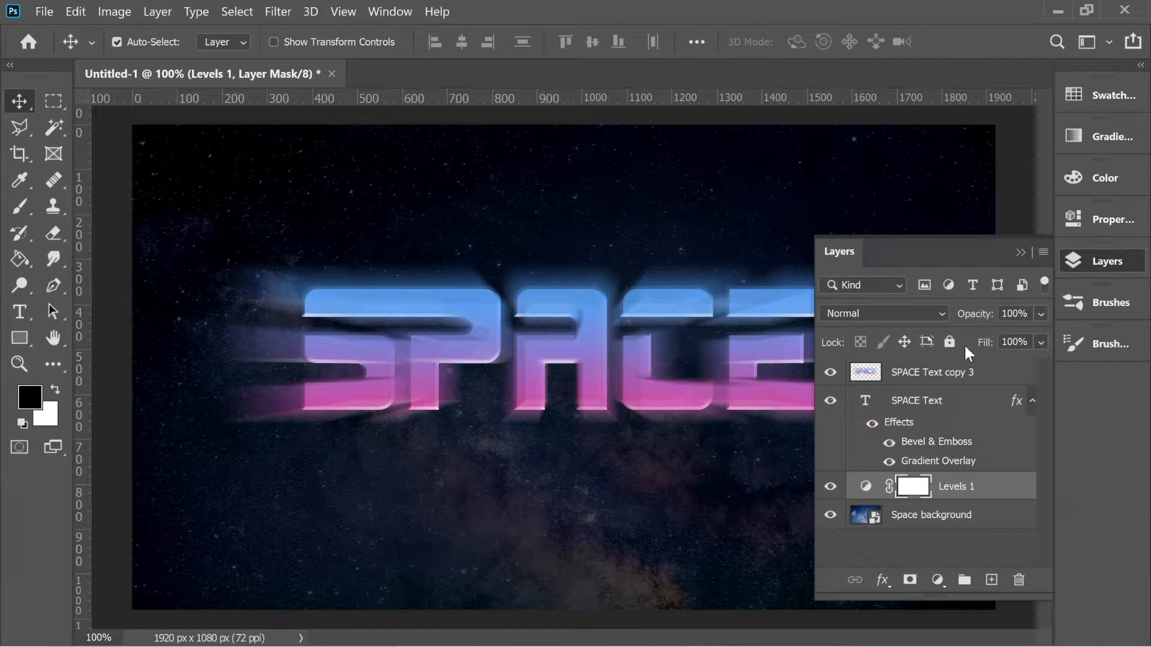
left_click(921, 375)
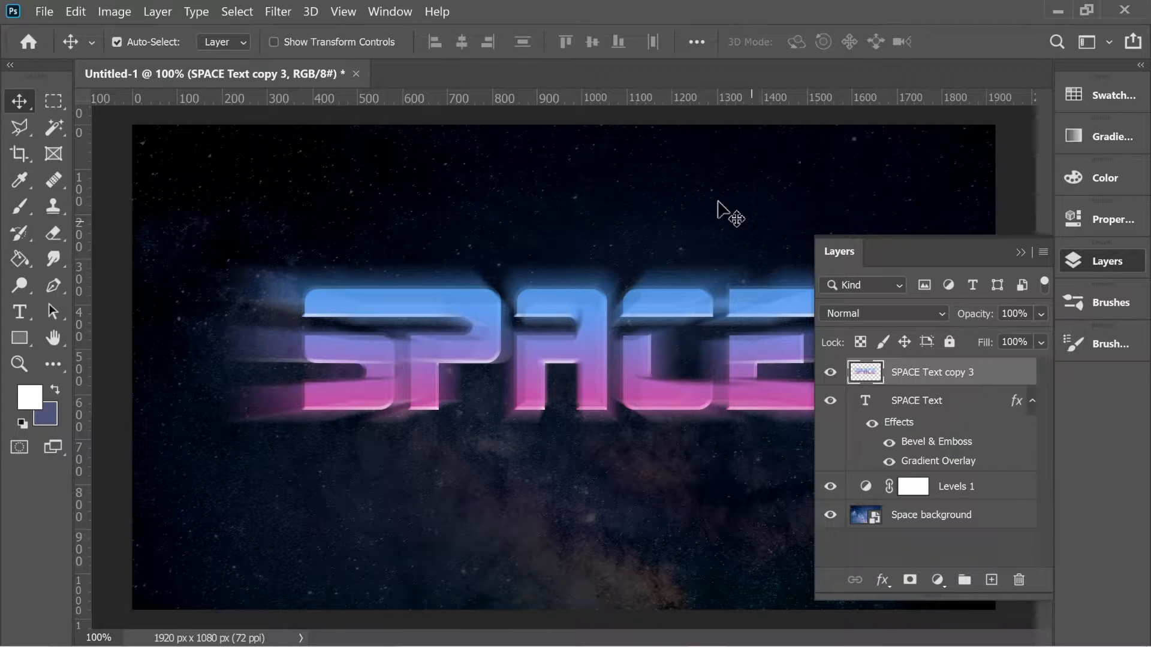
left_click(279, 11)
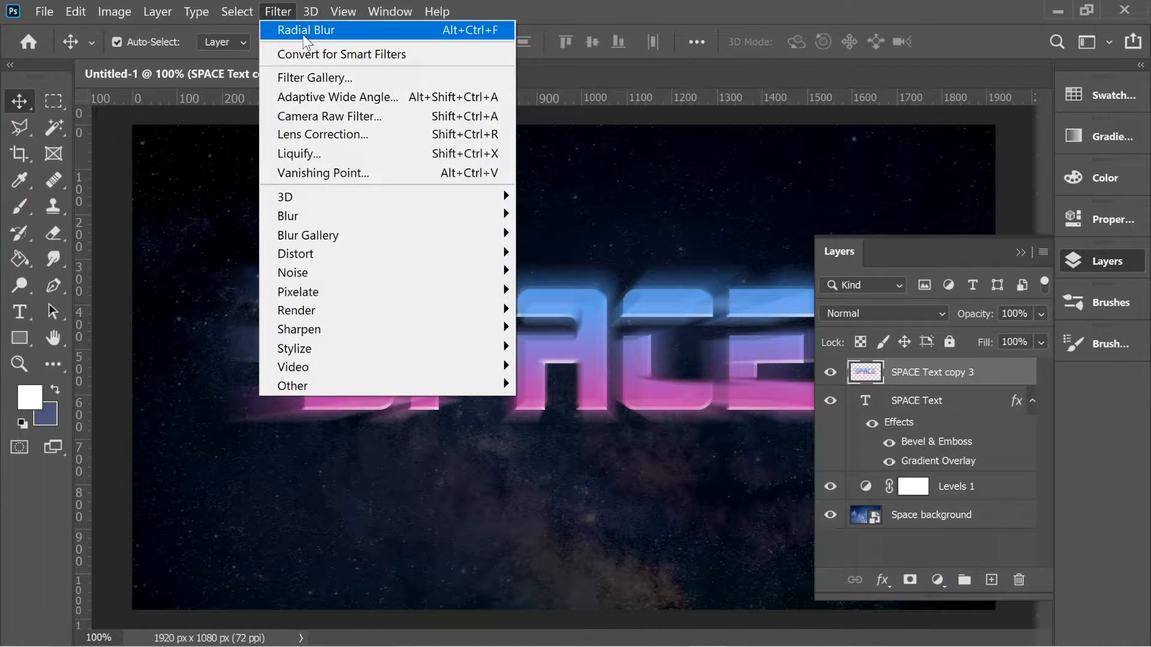
left_click(304, 34)
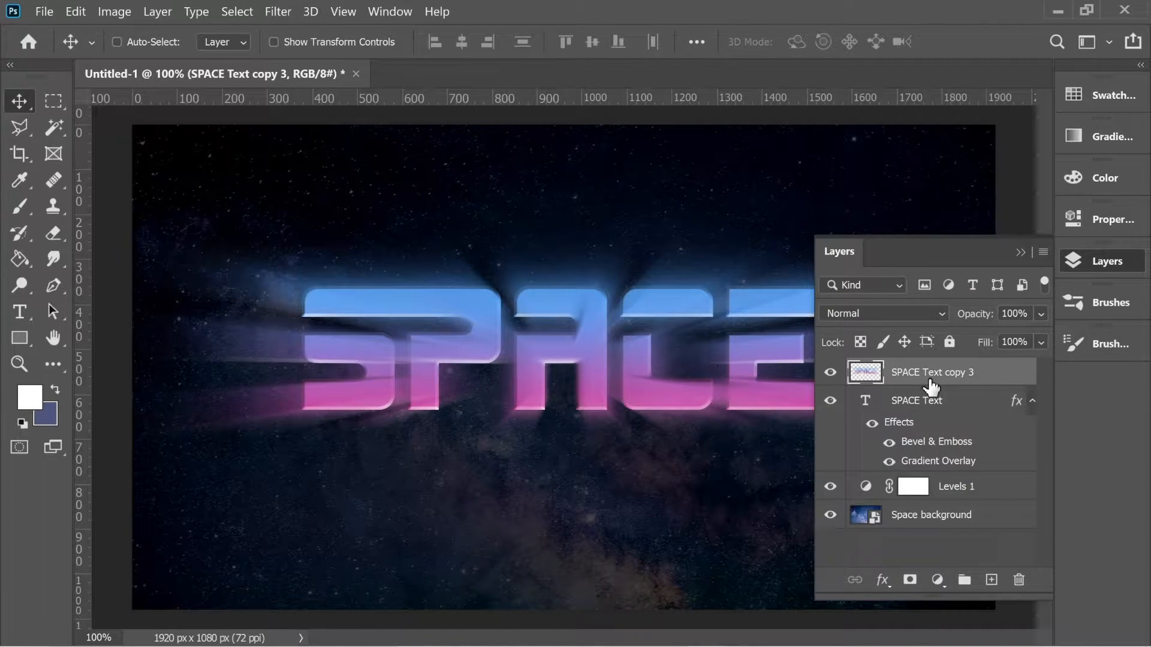
Duplicate the blurred text layer and set the duplicate's blend mode to Linear Dodge (Add)
key("ctrl+j")
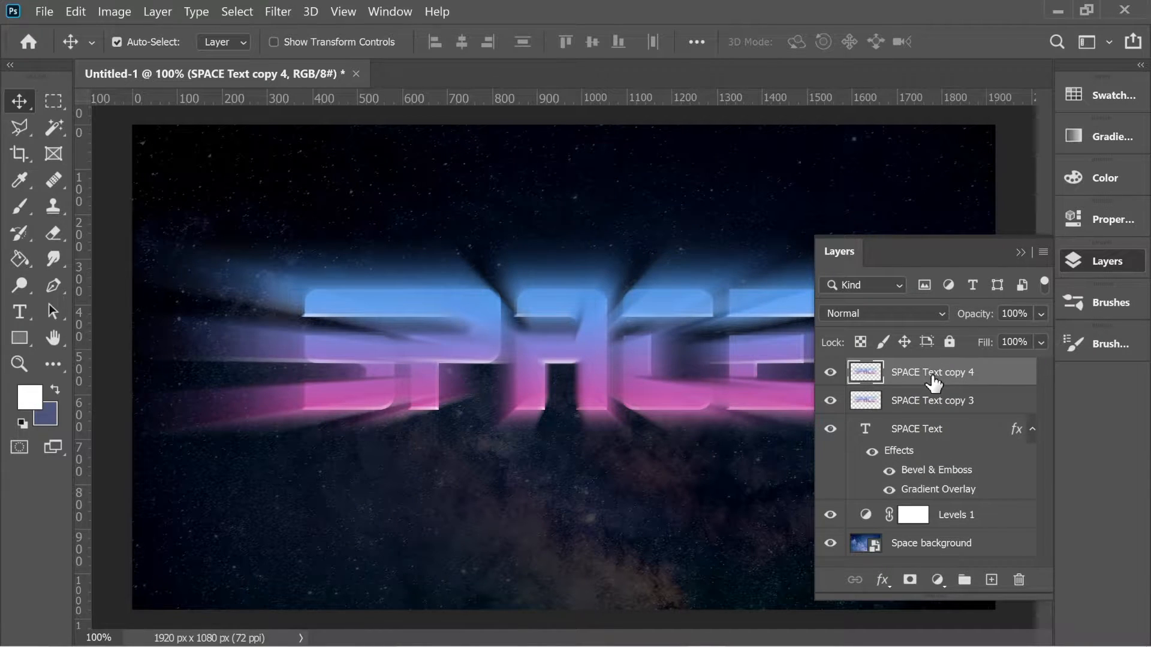
left_click(938, 314)
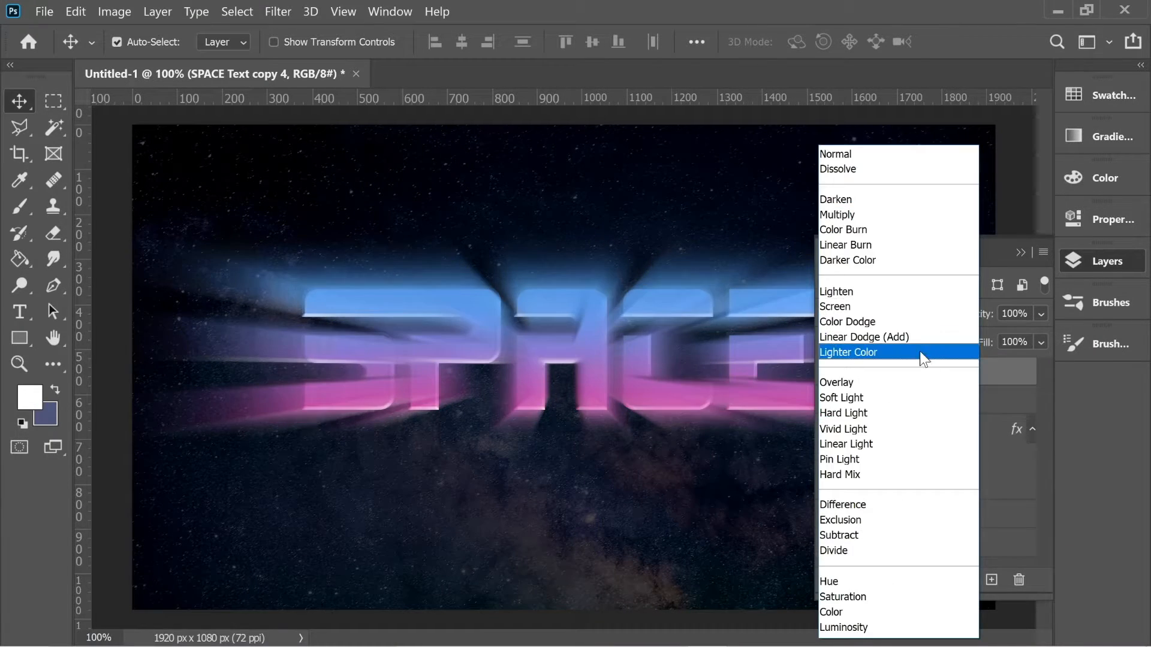
left_click(875, 337)
Set the blend mode of the SPACE Text copy 3 layer to Hard Light
left_click(920, 403)
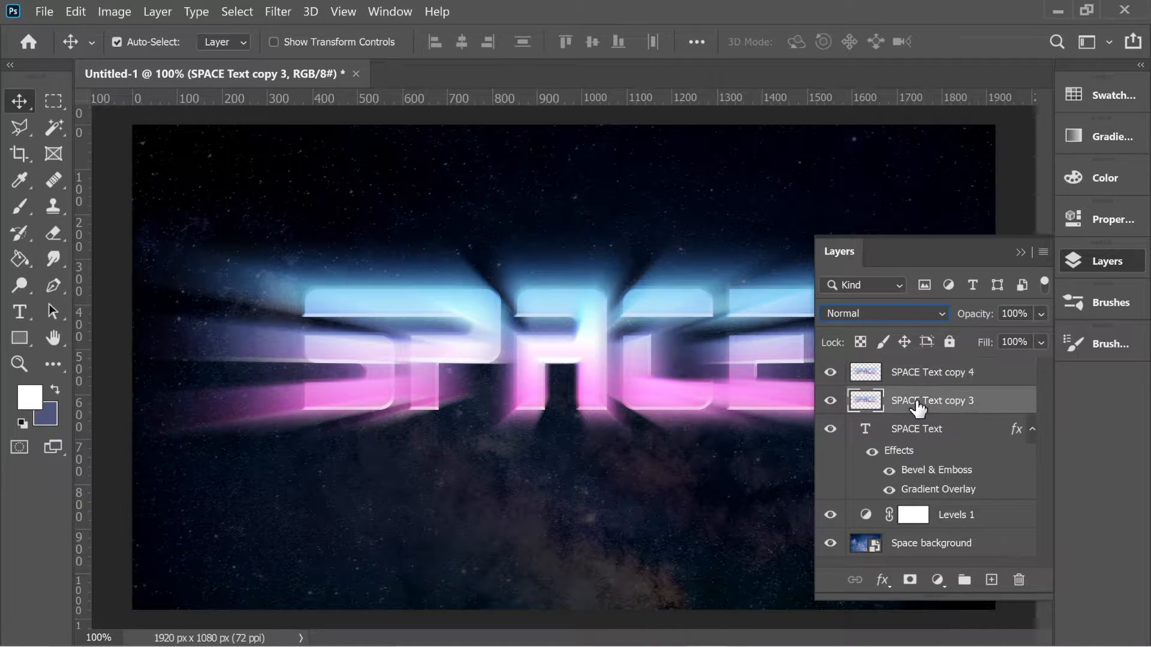
left_click(908, 315)
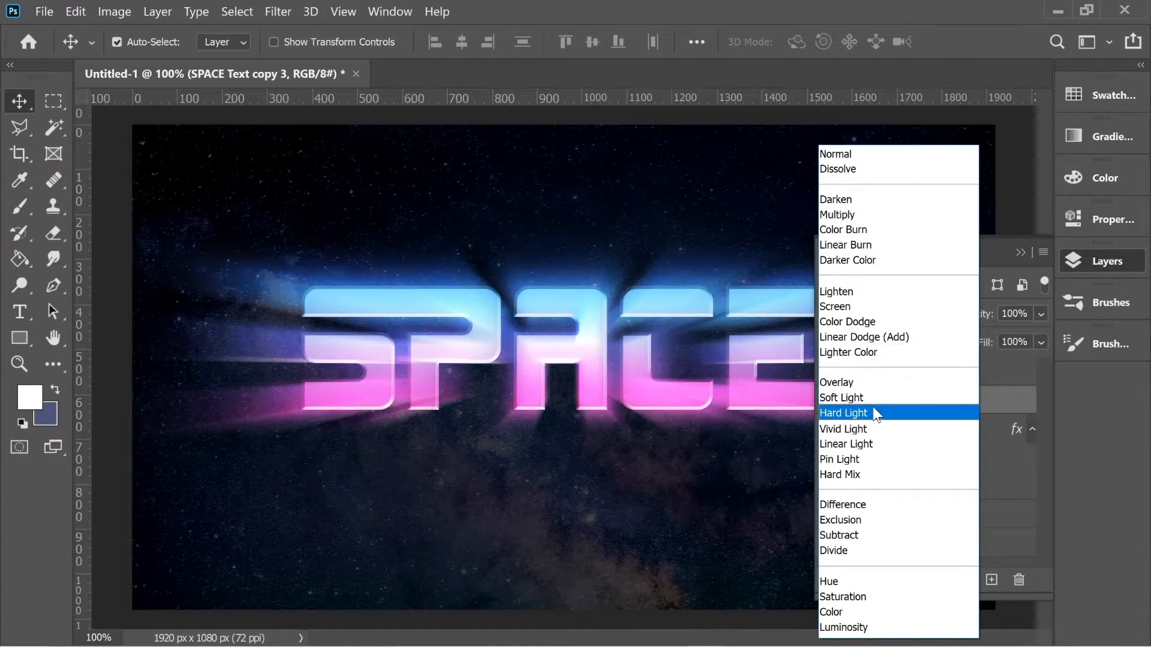
left_click(873, 413)
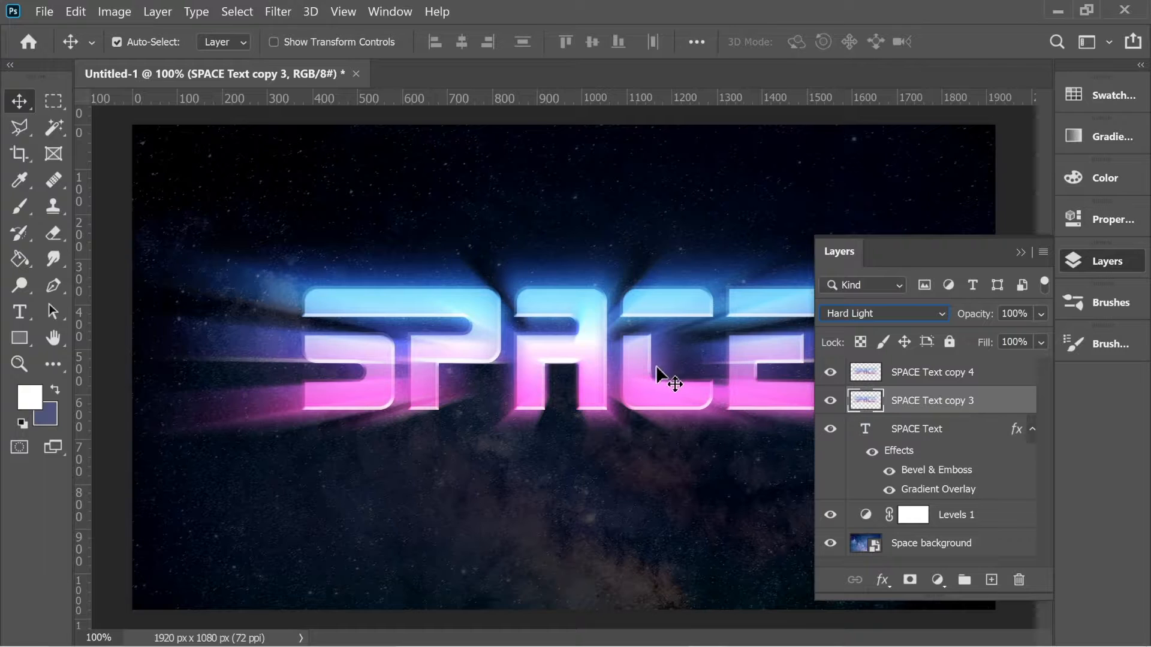
Reduce the opacity of the SPACE Text copy 4 layer to 39%
left_click(940, 375)
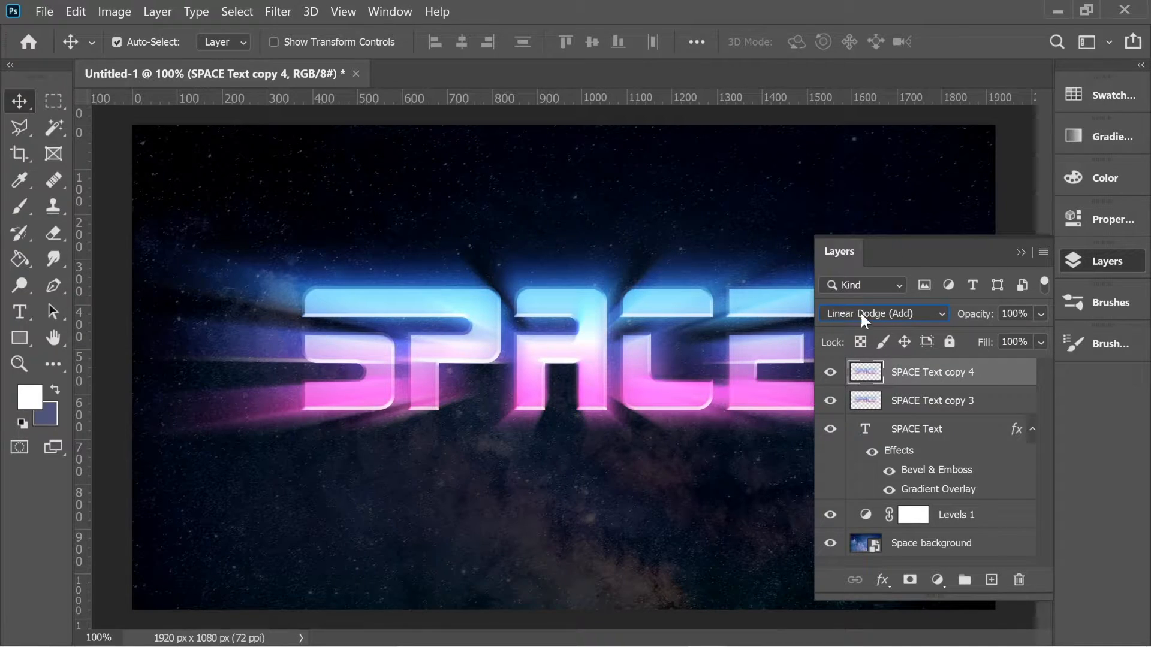
left_click(1041, 314)
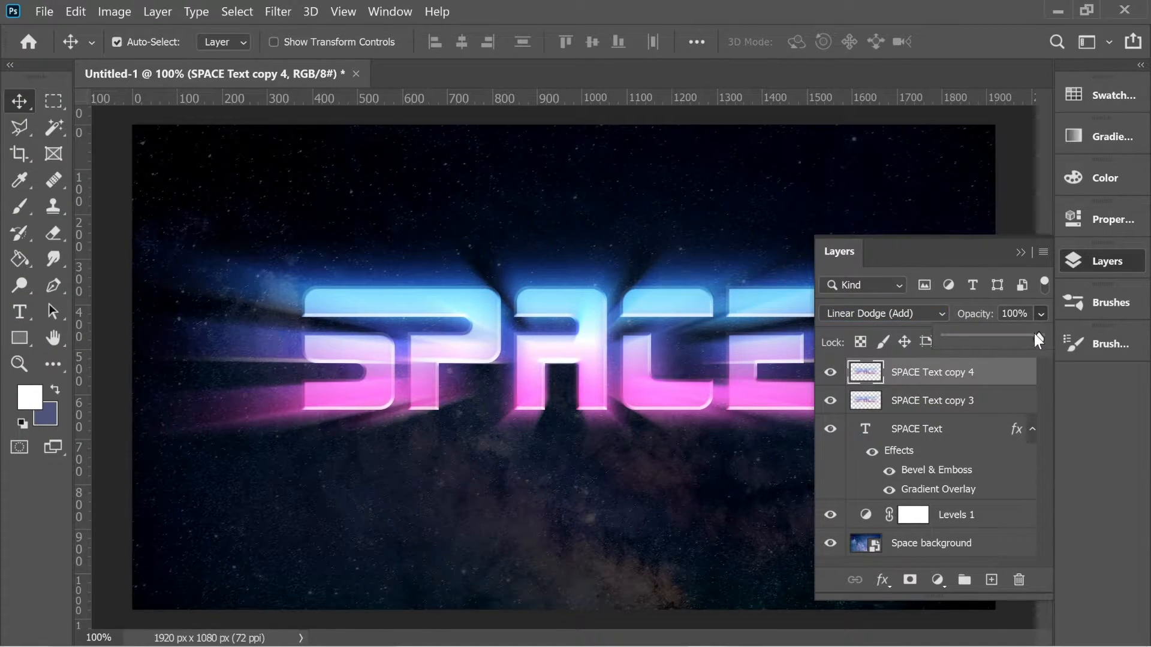
left_click_drag(990, 349, 983, 352)
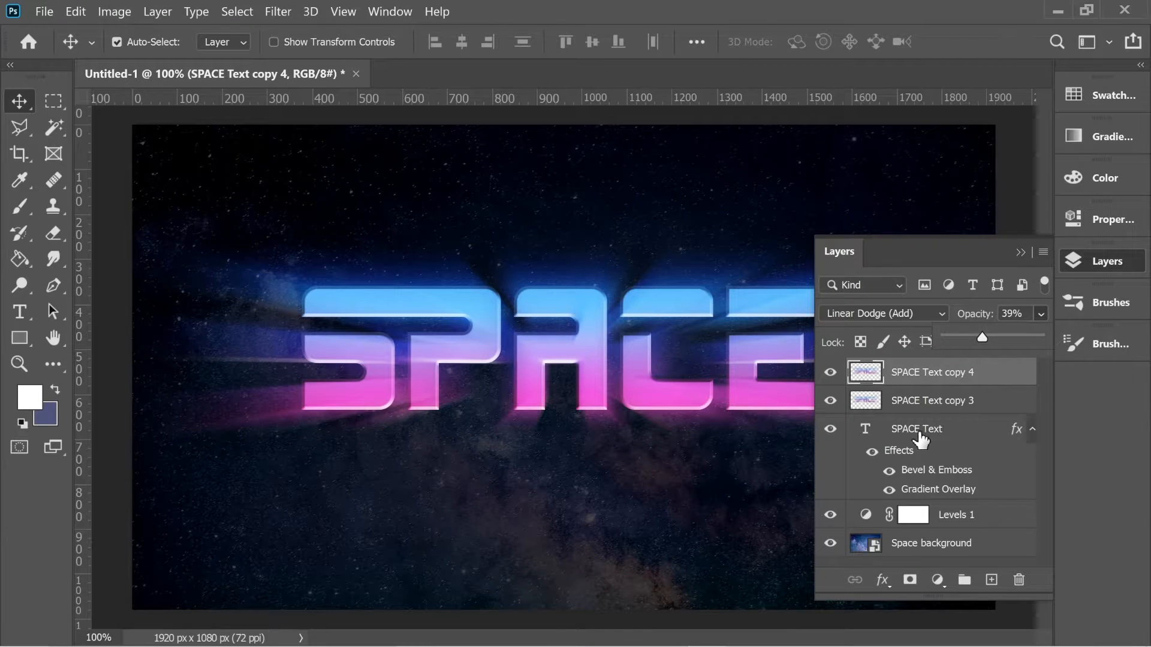
Rasterize the SPACE Text layer and apply a Radial Blur with amount 15, Zoom method and Best quality
left_click(858, 438)
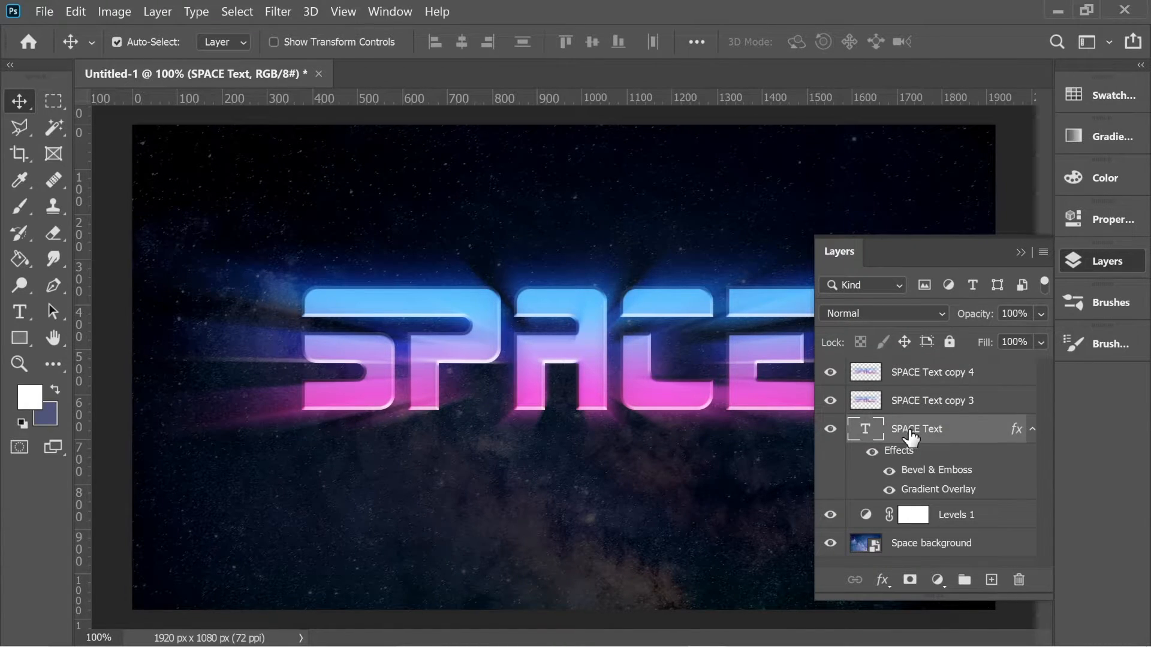
left_click(277, 12)
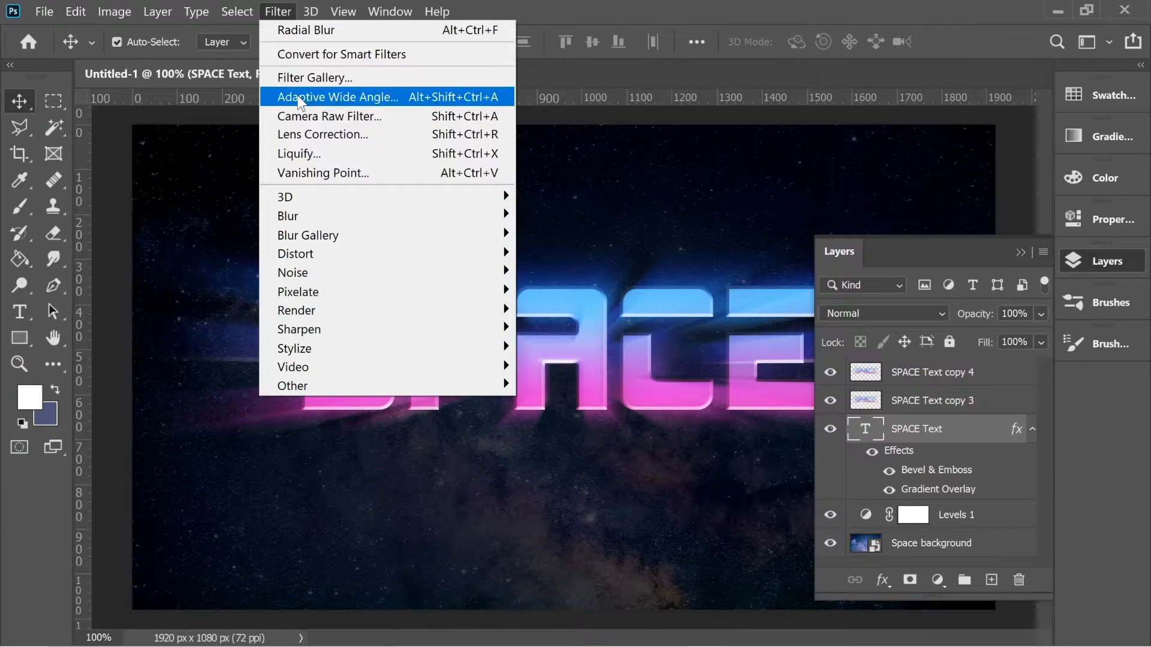
mouse_move(317, 216)
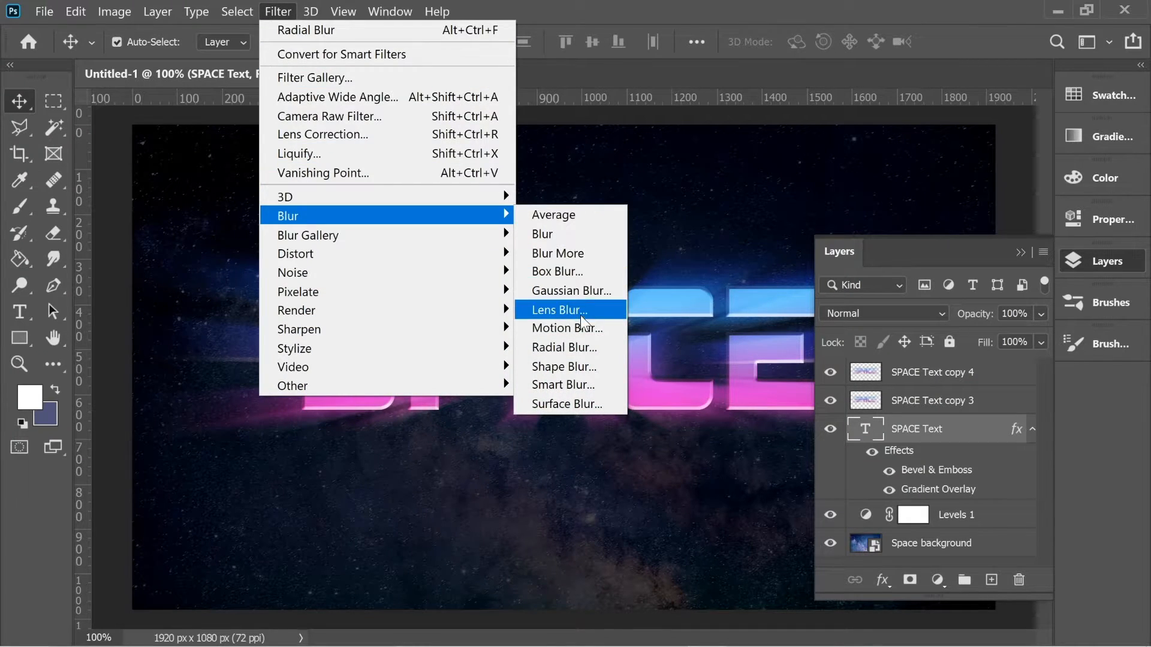
left_click(578, 348)
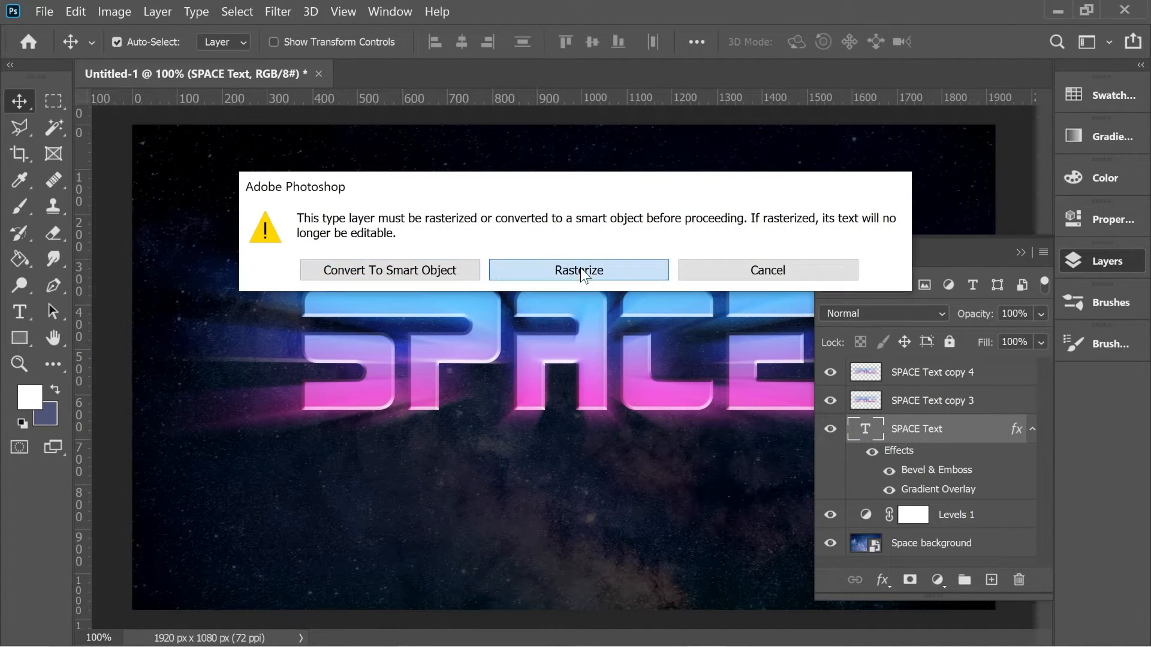
left_click(585, 268)
type("15")
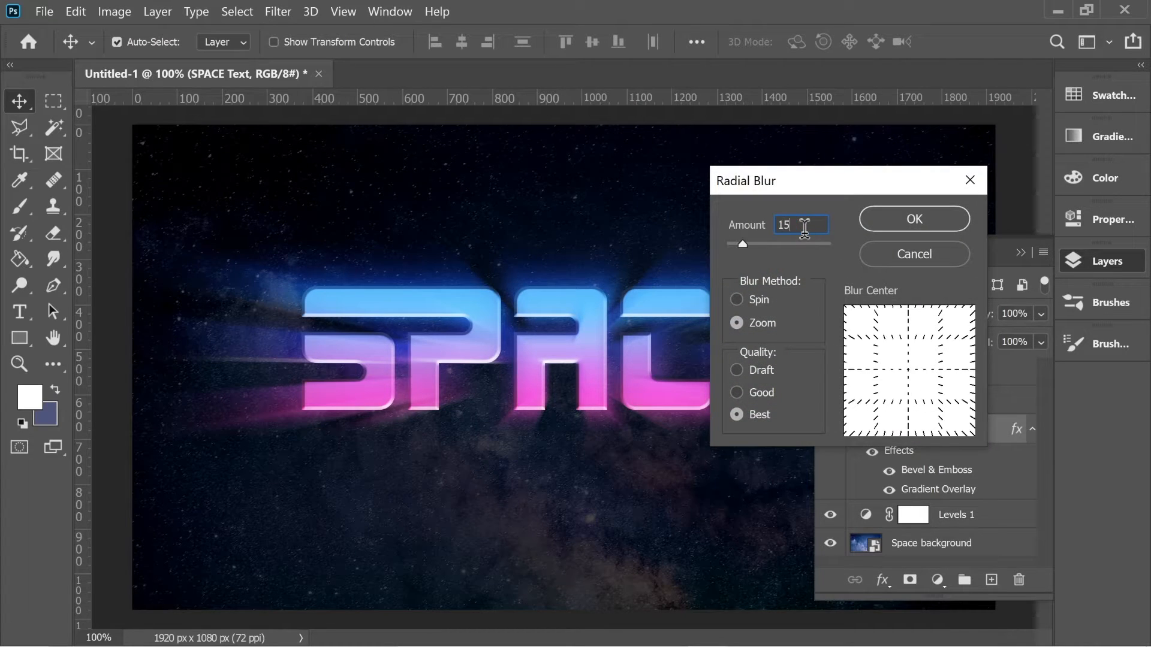
left_click(898, 222)
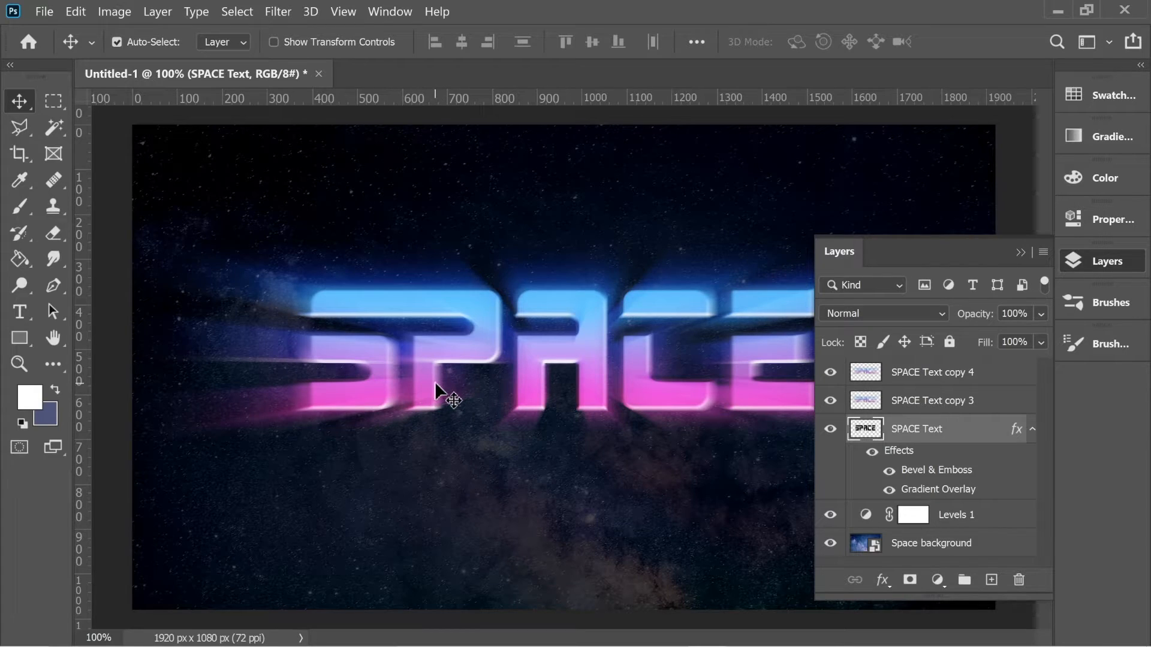
Add a new layer above SPACE Text copy 4 and name it Moon
left_click(946, 379)
left_click(992, 579)
double_click(906, 371)
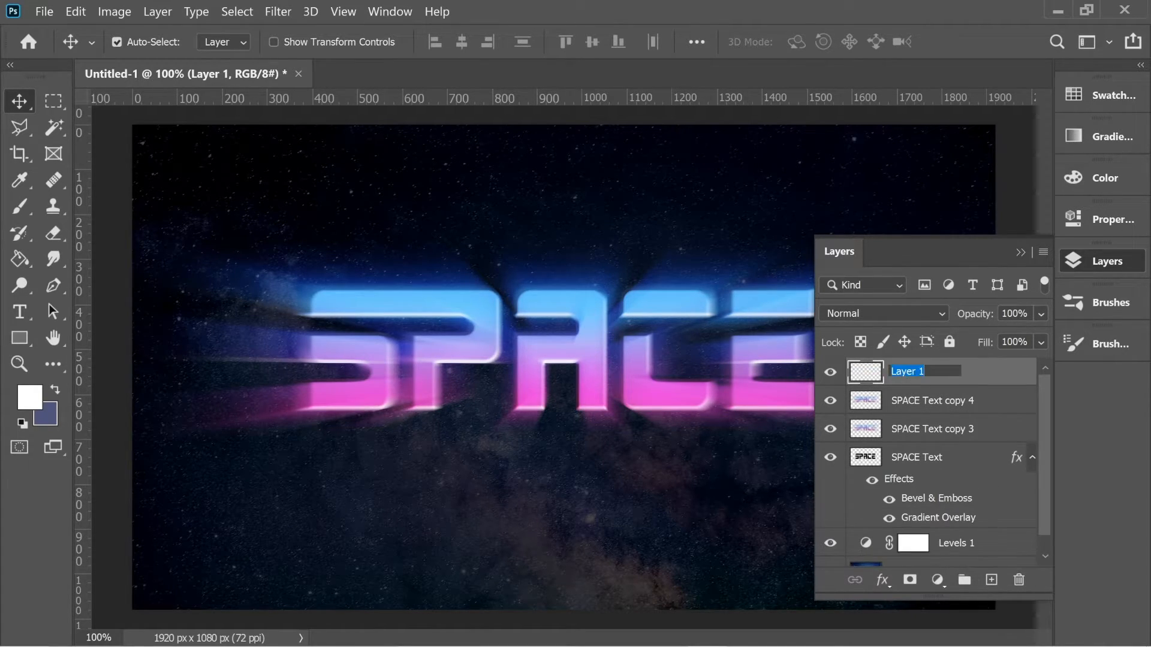
right_click(927, 372)
left_click(839, 455)
left_click(1025, 382)
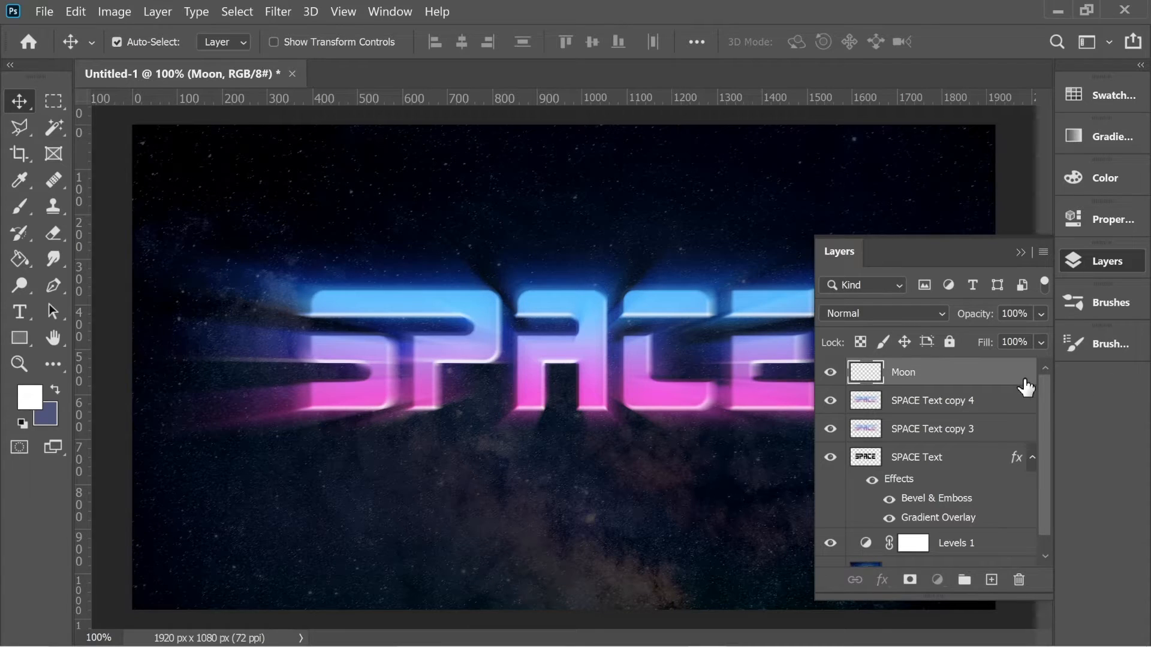
Stamp a single white moon above the letters S and P on the Moon layer with the 508 px Moon 17 brush
left_click(19, 206)
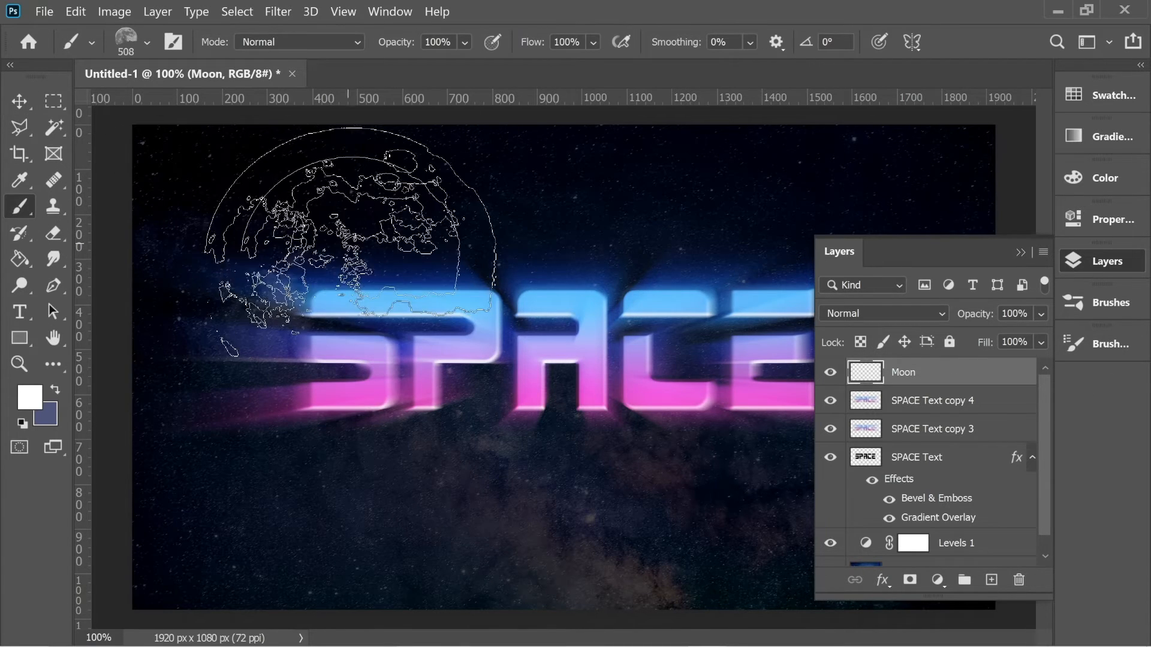
left_click(1121, 316)
scroll(788, 443, "up", 5)
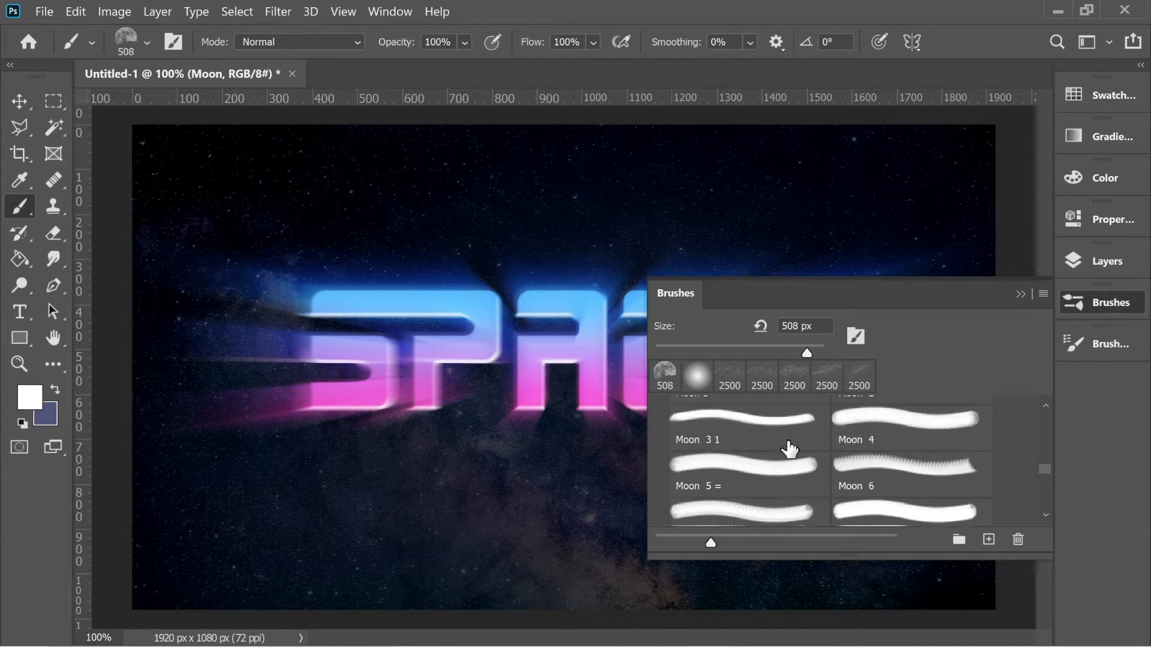
scroll(789, 448, "up", 5)
scroll(803, 453, "down", 4)
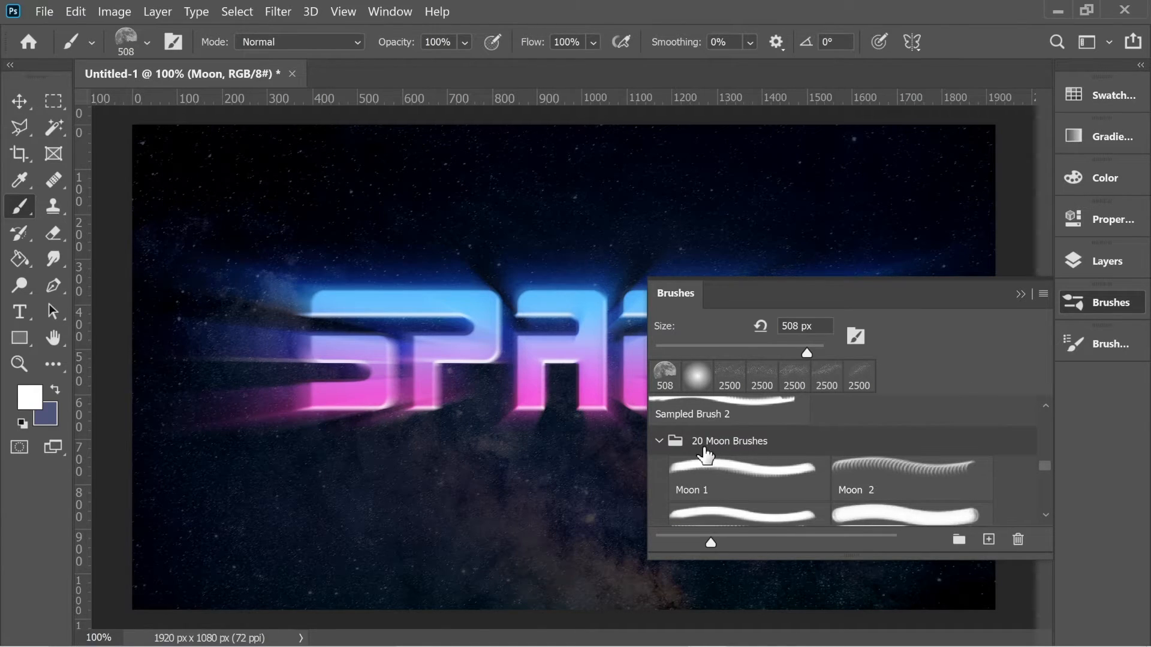
scroll(798, 450, "down", 4)
scroll(827, 446, "down", 4)
scroll(851, 450, "down", 1)
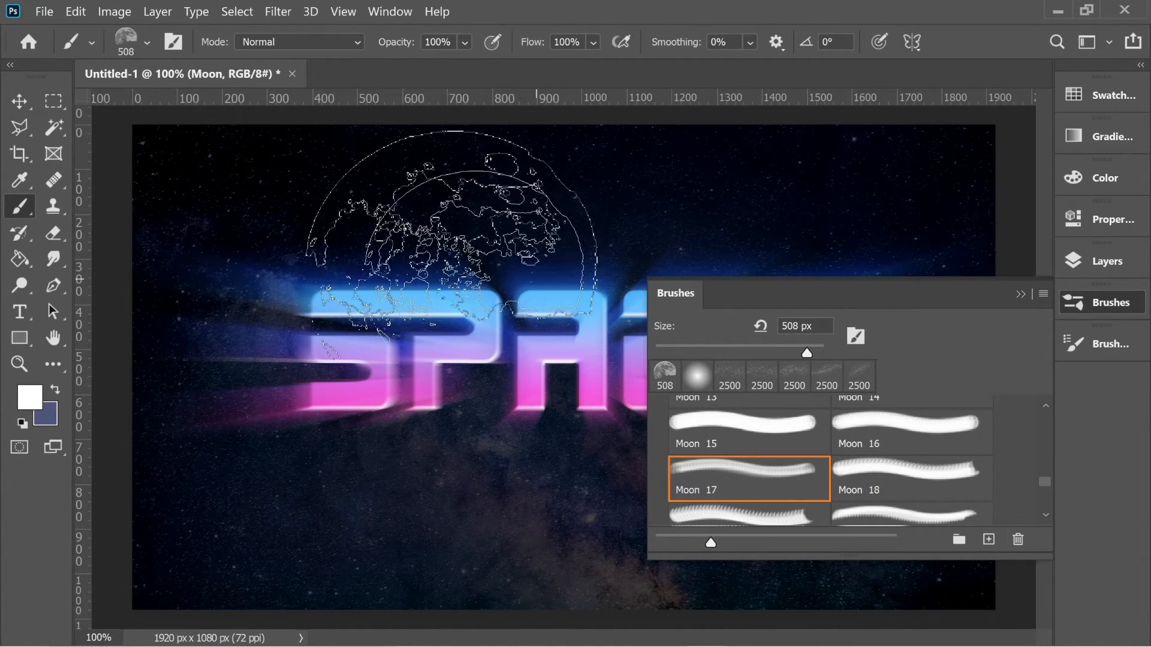
left_click(317, 217)
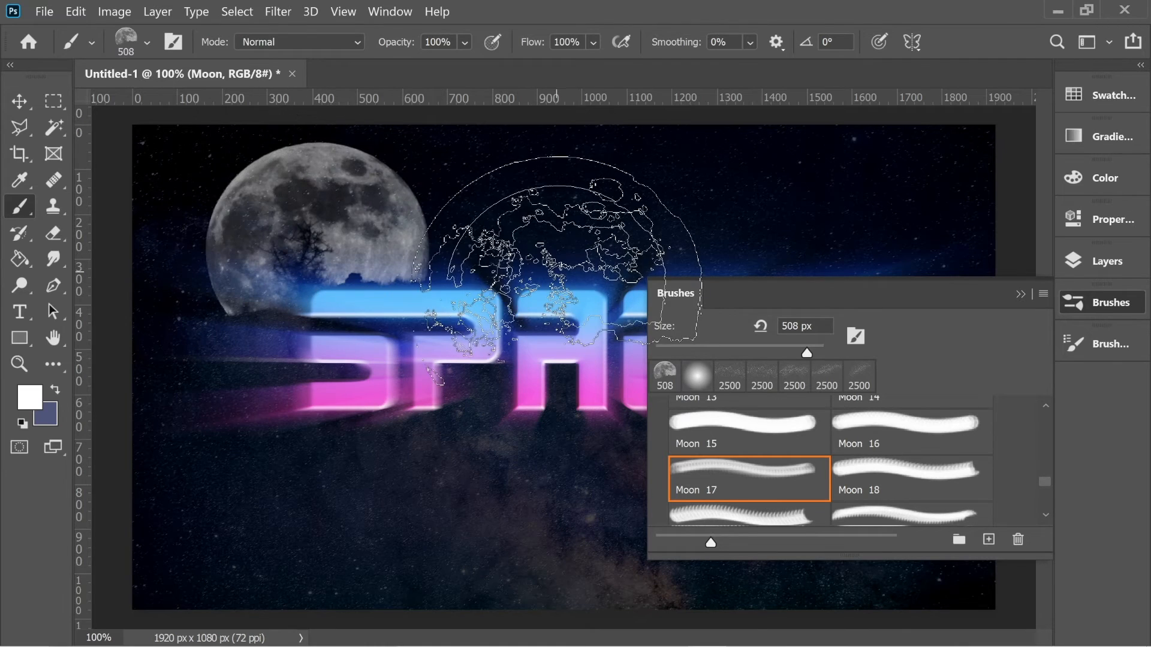
Move the Moon layer below the SPACE Text layer, directly above Levels 1
left_click(1106, 261)
left_click_drag(923, 375, 907, 523)
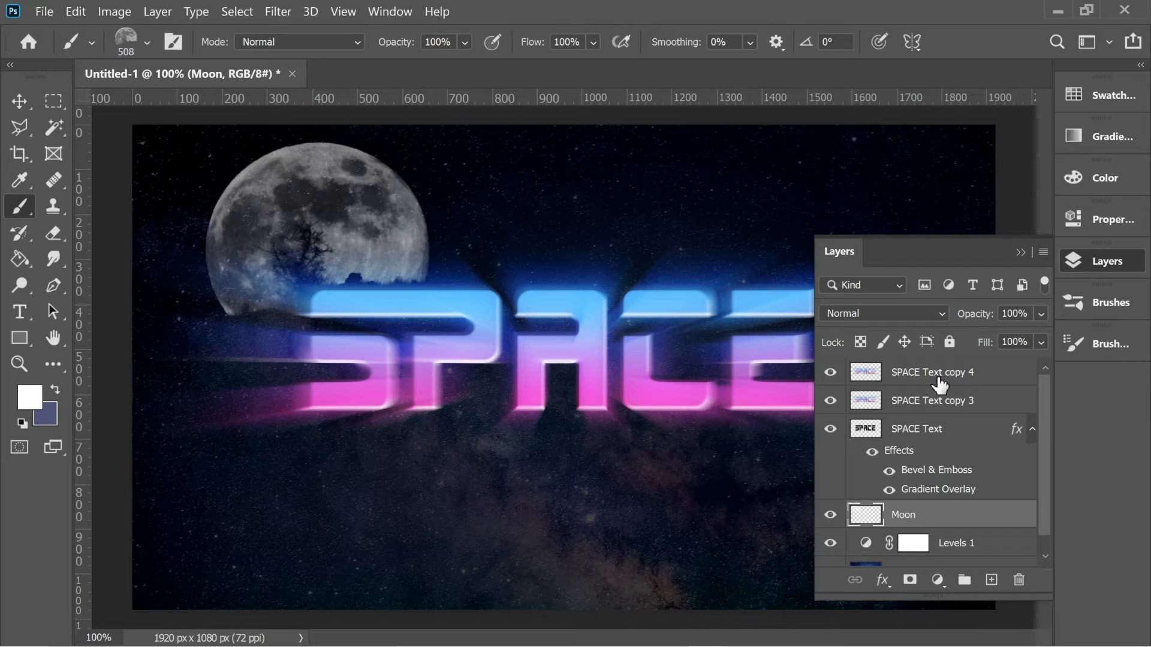
left_click(1021, 253)
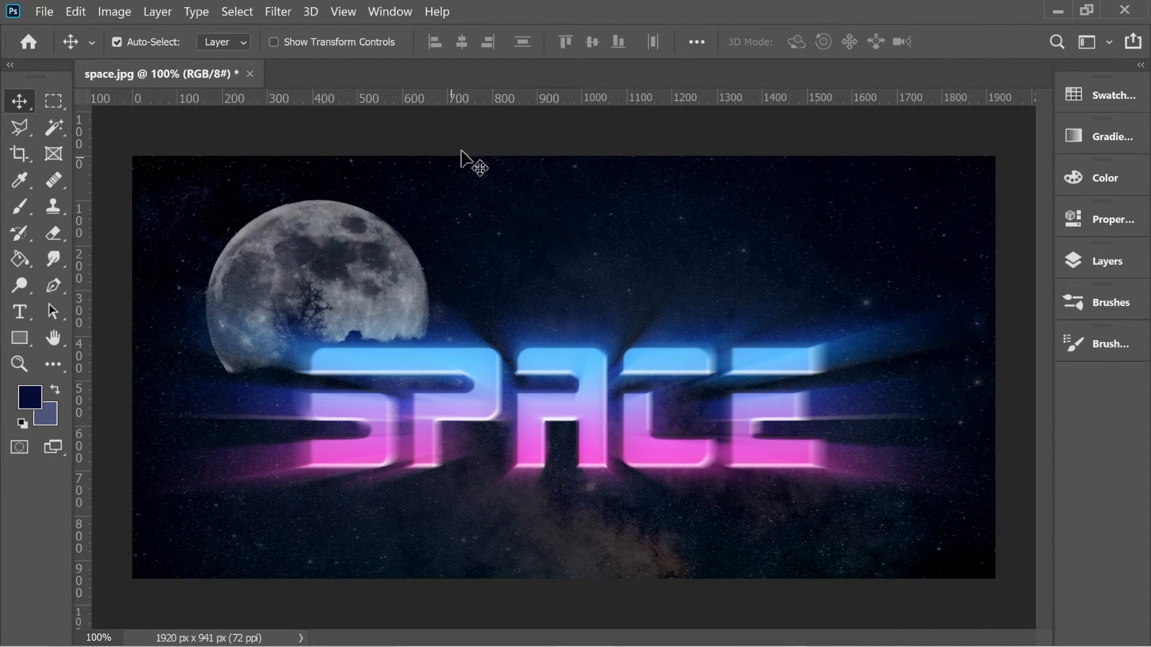
Apply a Brightness/Contrast adjustment to the space.jpg image with brightness 63 and contrast 0
left_click(114, 12)
mouse_move(139, 60)
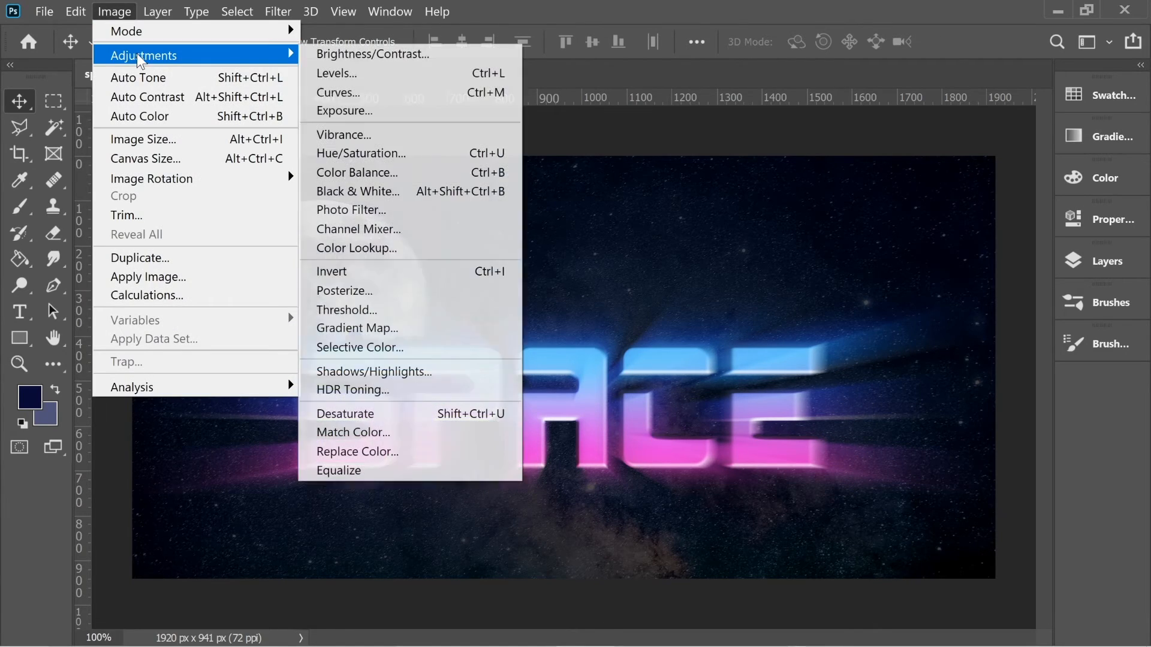
left_click(350, 55)
left_click_drag(578, 207, 620, 206)
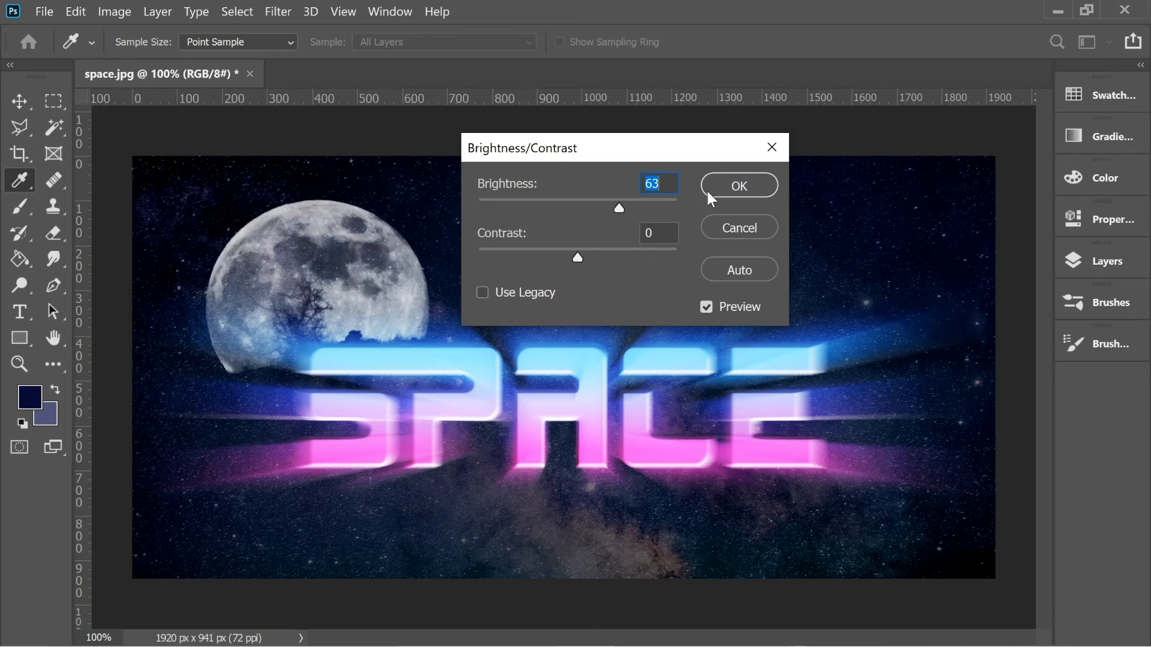
left_click(725, 187)
key("v")
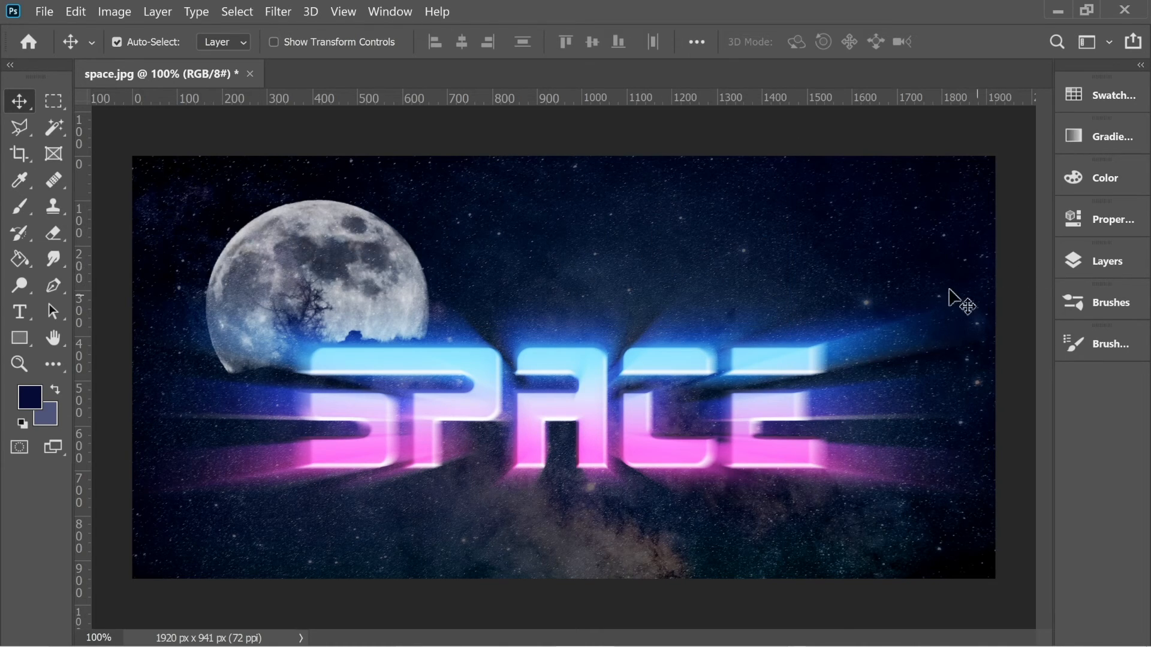